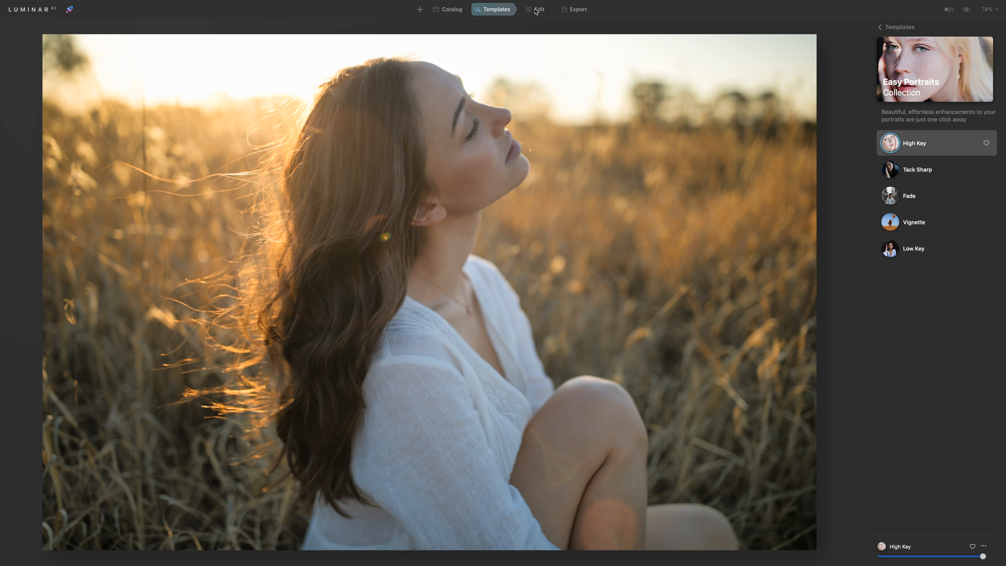
In the Light edit tool, set the temperature to 5799 and the tint to 10, and slightly lower the shadows.
left_click(536, 10)
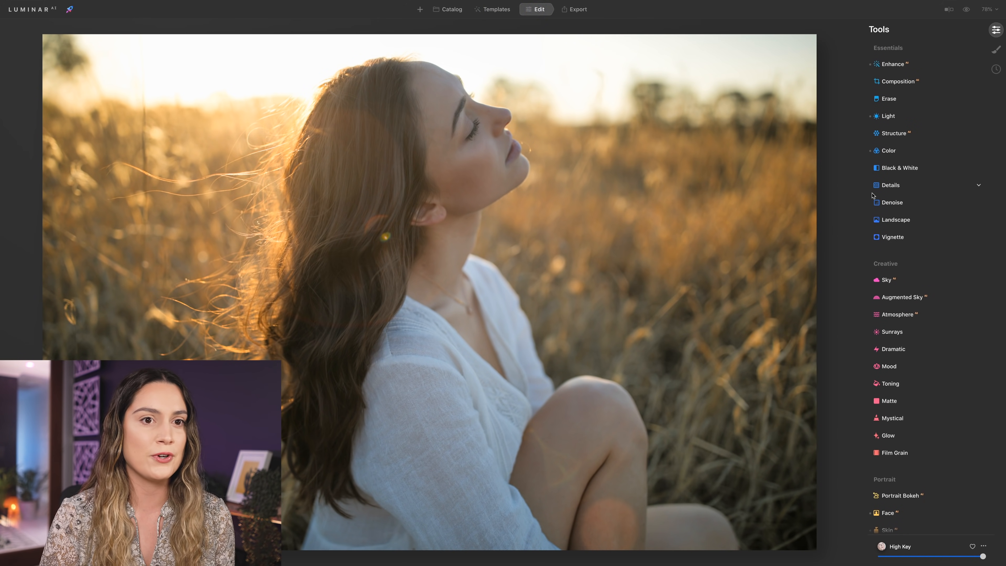
left_click(906, 116)
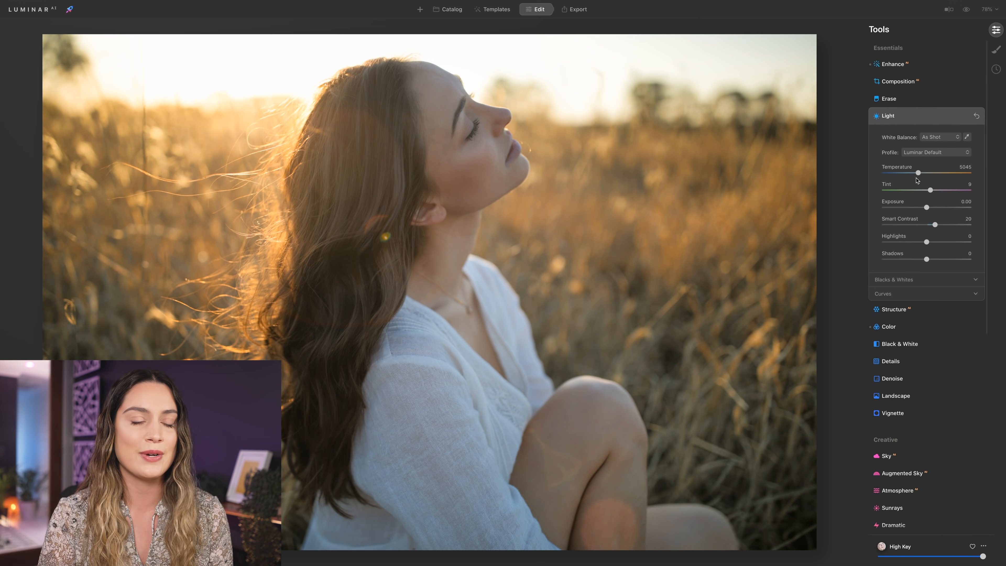
left_click_drag(918, 173, 923, 173)
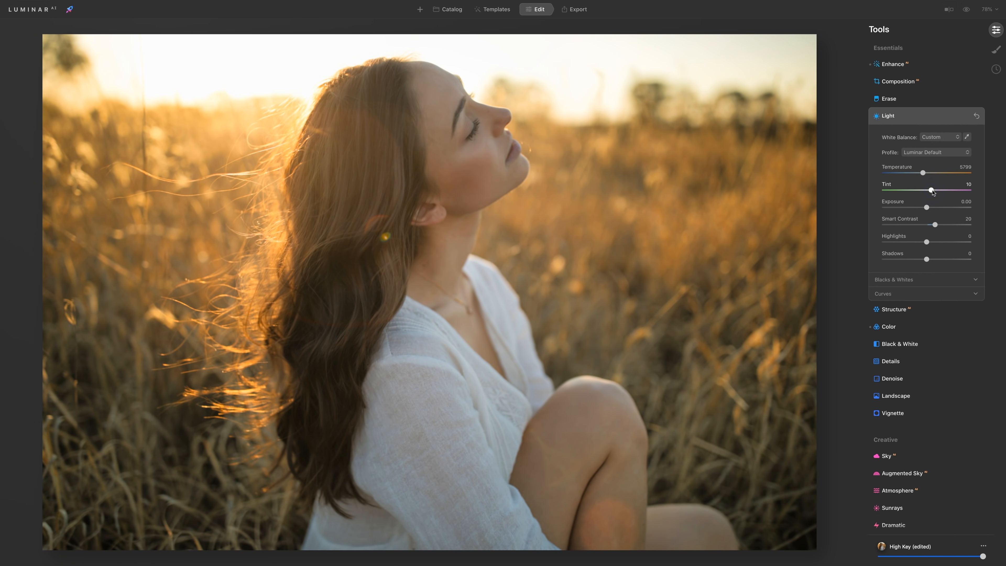
left_click_drag(926, 260, 921, 261)
Compare the portrait with the Skin retouching turned off and back on.
scroll(916, 336, "down", 5)
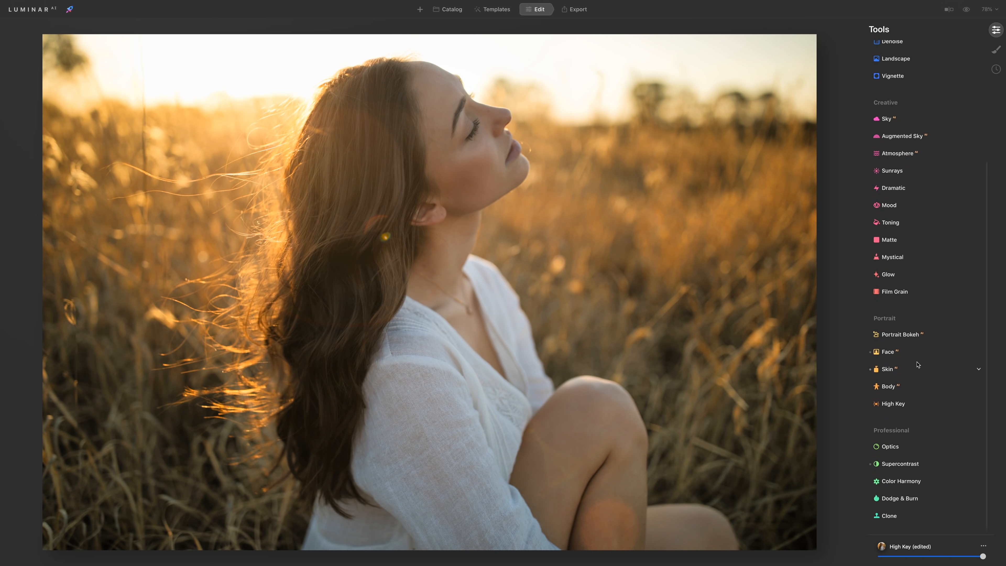
left_click(910, 369)
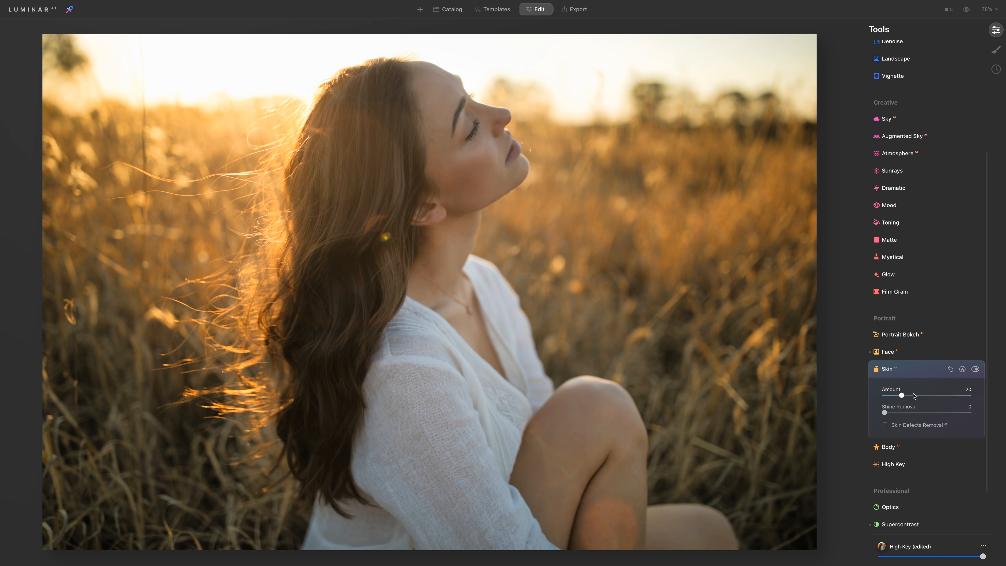
left_click(975, 370)
left_click(974, 369)
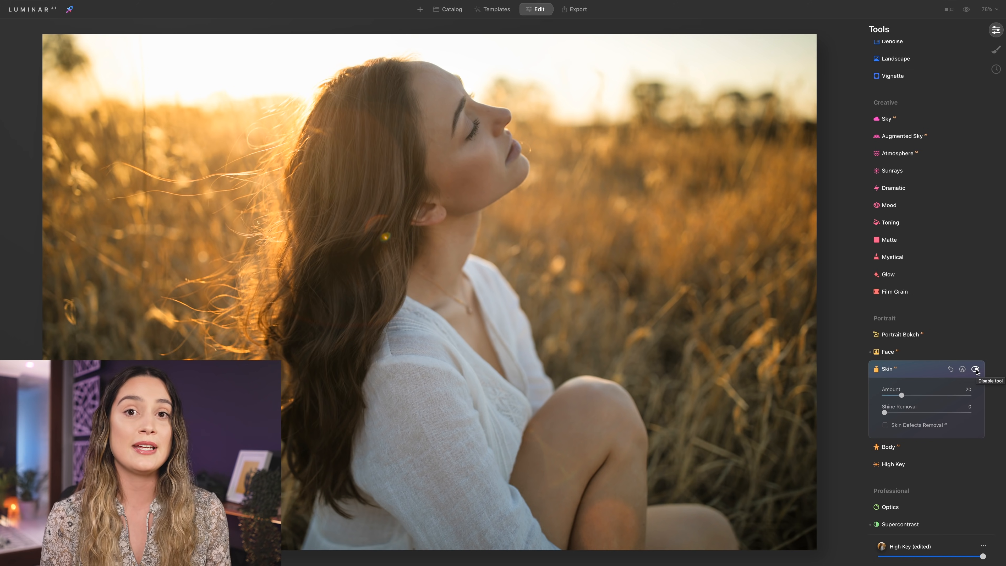
Revert all adjustments so the photo returns to its original.
right_click(471, 226)
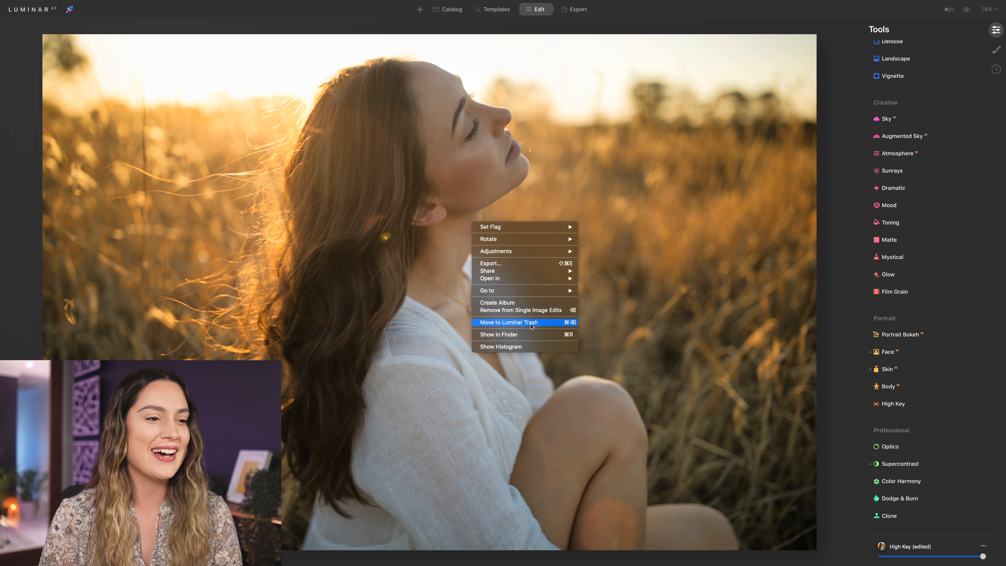
mouse_move(556, 251)
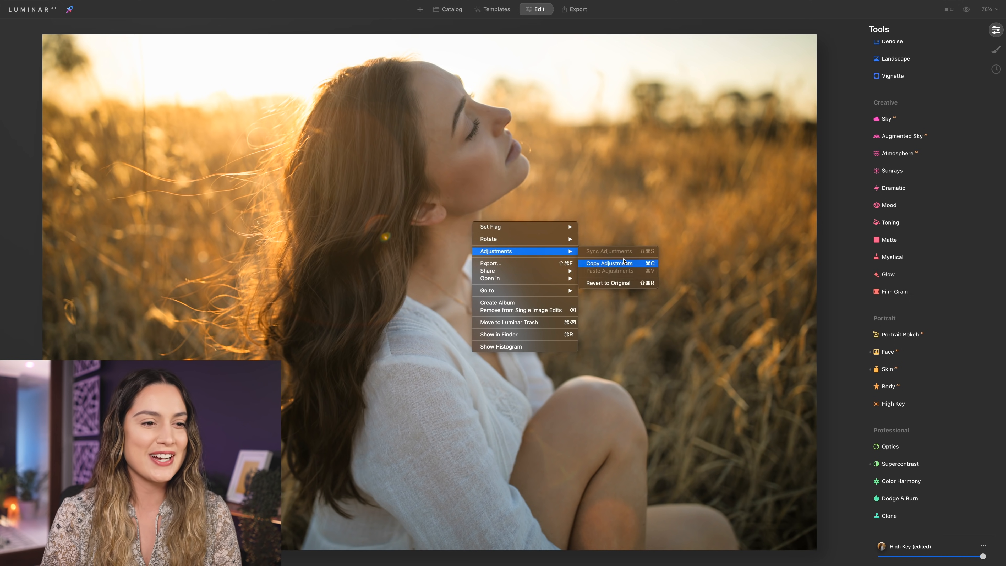
left_click(633, 283)
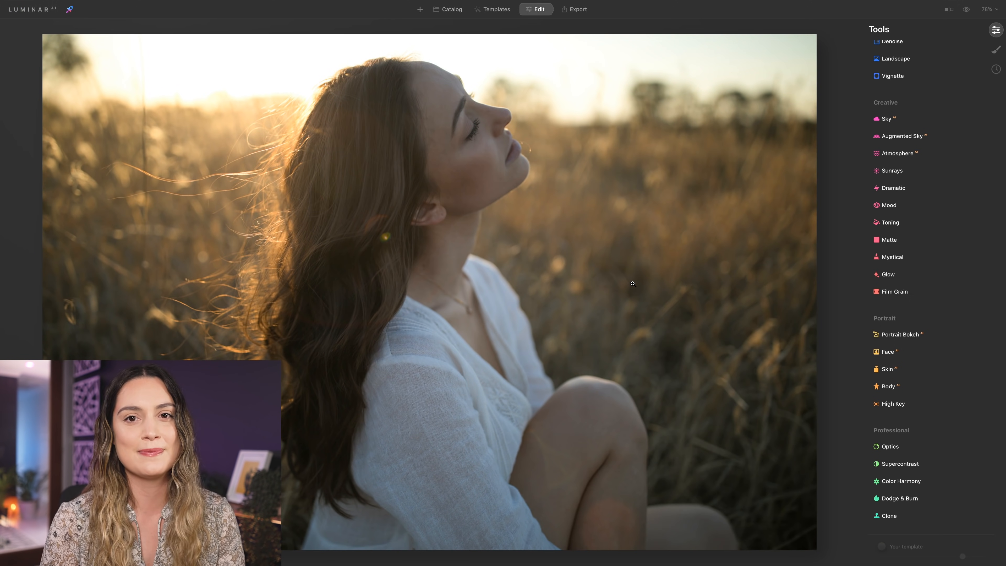
Try an Enhance Accent of 42, and as a manual alternative try Light highlights of -48 and shadows of 48.
scroll(867, 274, "up", 5)
left_click(925, 68)
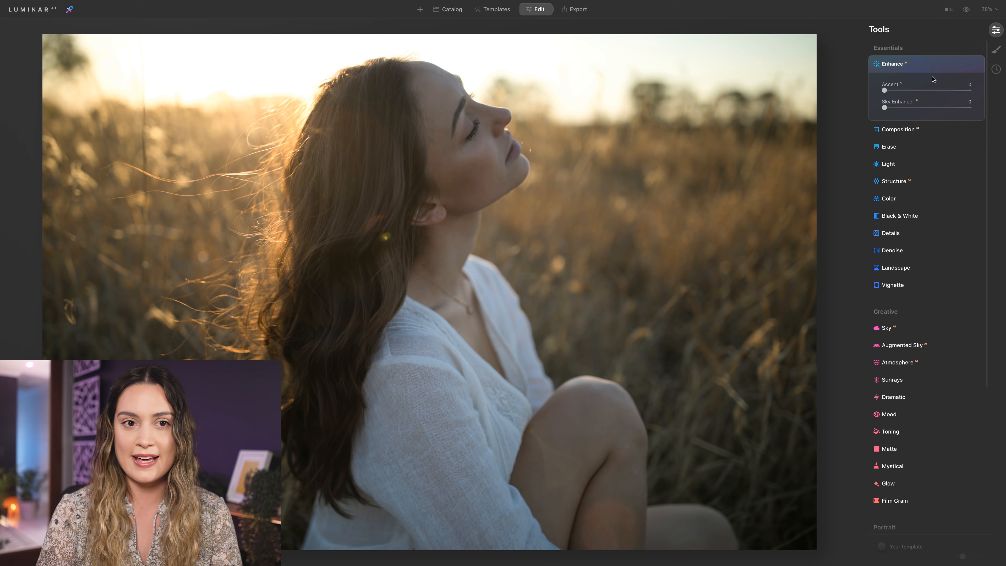
left_click_drag(884, 91, 921, 92)
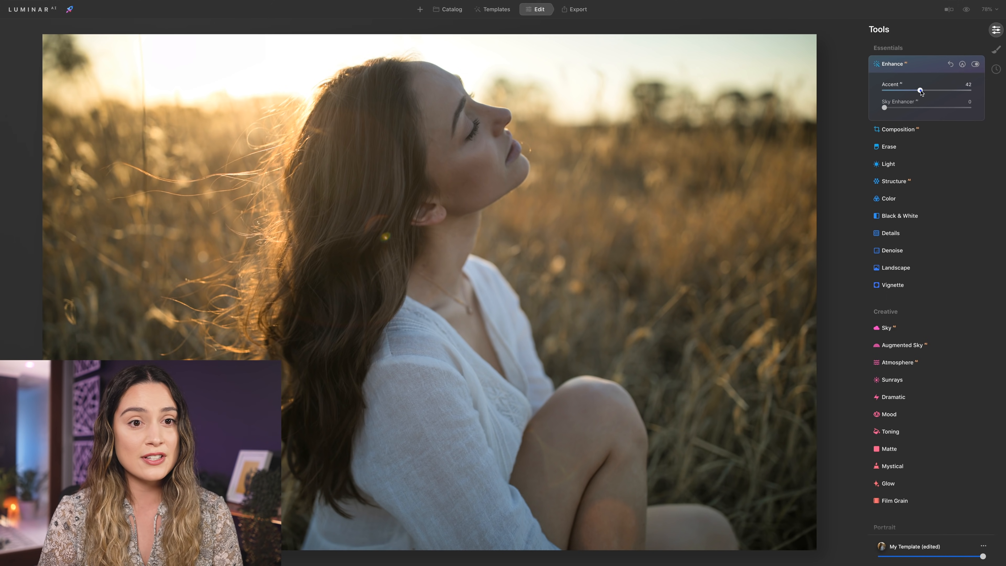
left_click(909, 164)
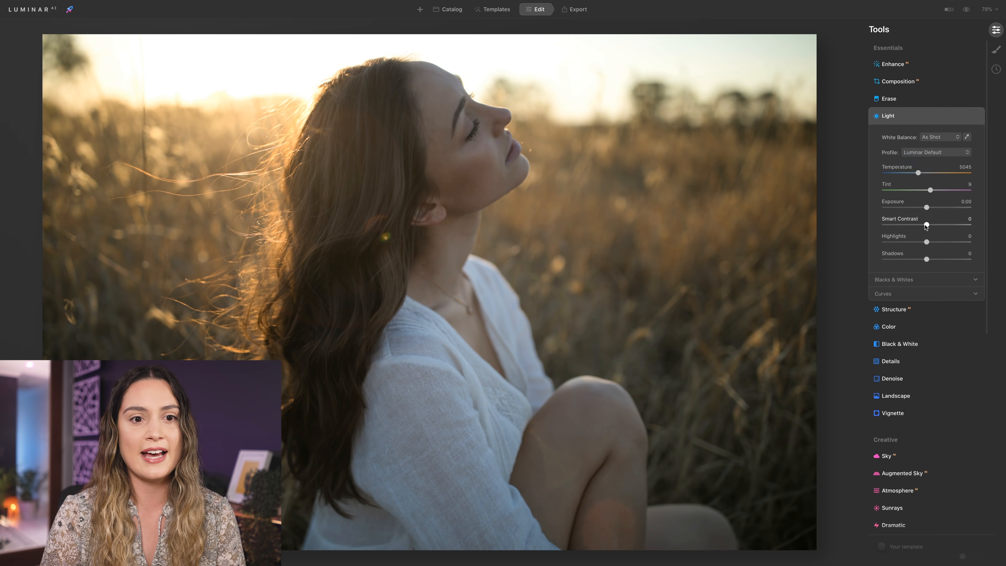
left_click_drag(926, 241, 949, 260)
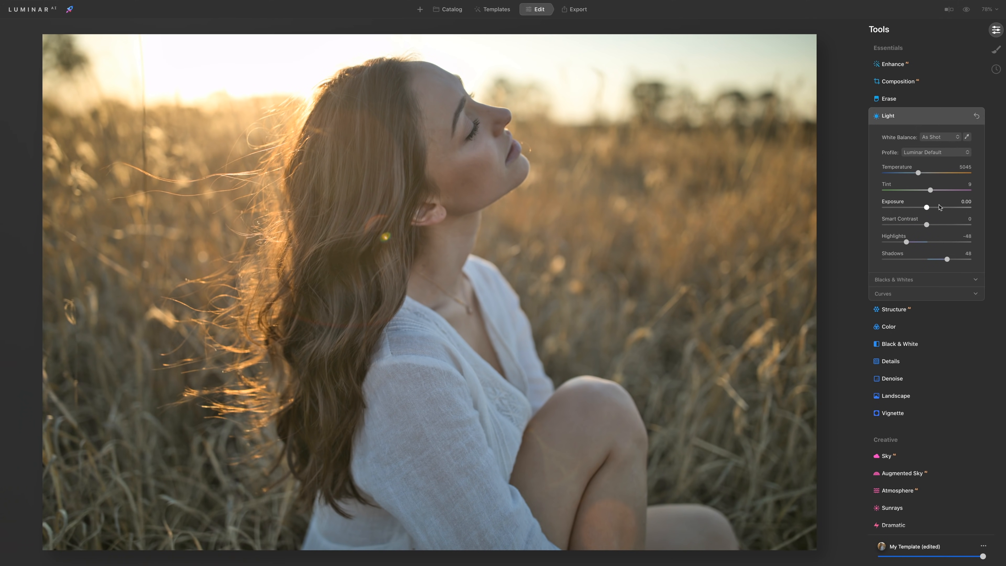
Set the Enhance Accent to 46.
left_click(892, 63)
left_click_drag(922, 91, 923, 91)
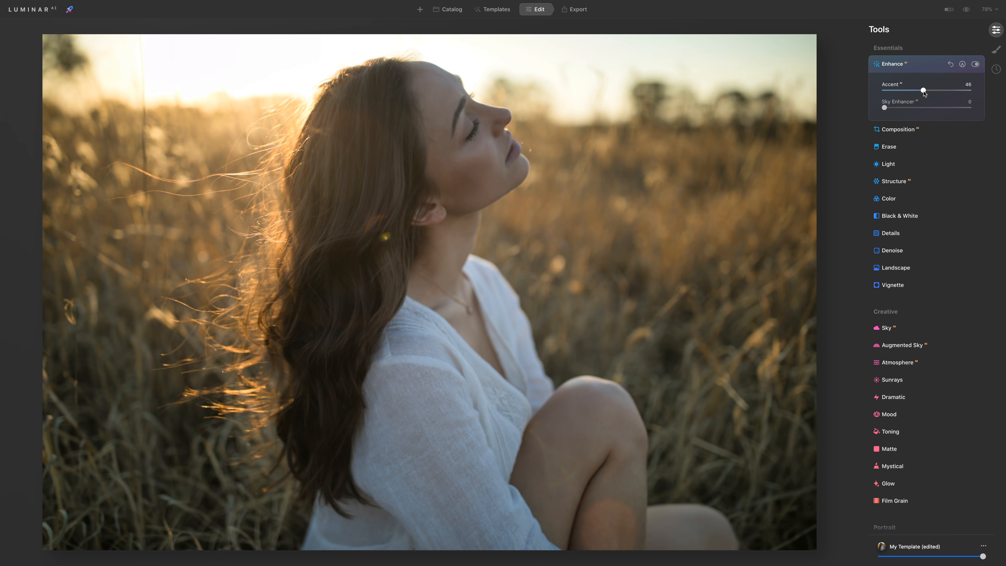
In the Light tool's overall tone curve, raise the black point for a slight fade and add a point that deepens the shadows.
left_click(909, 166)
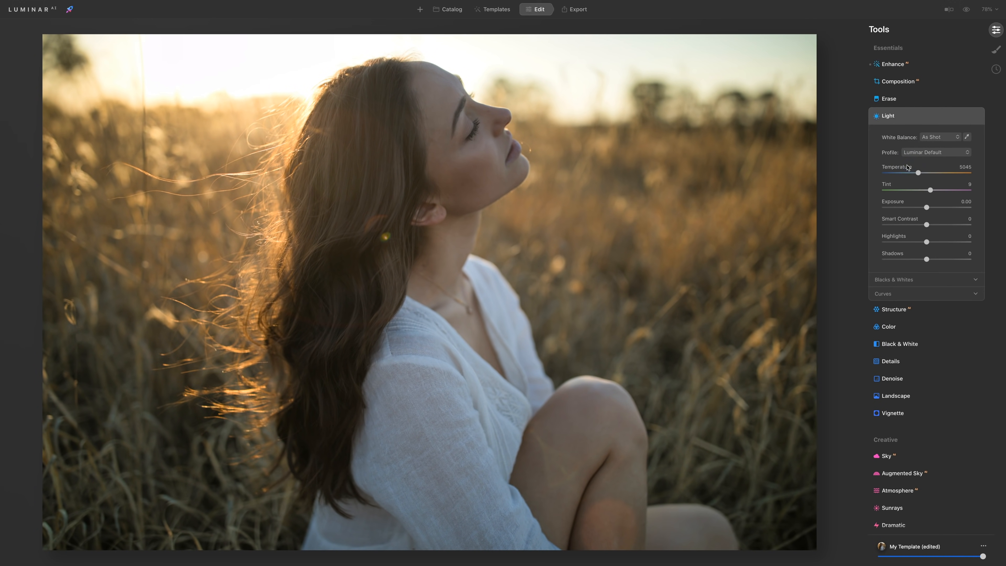
left_click(975, 295)
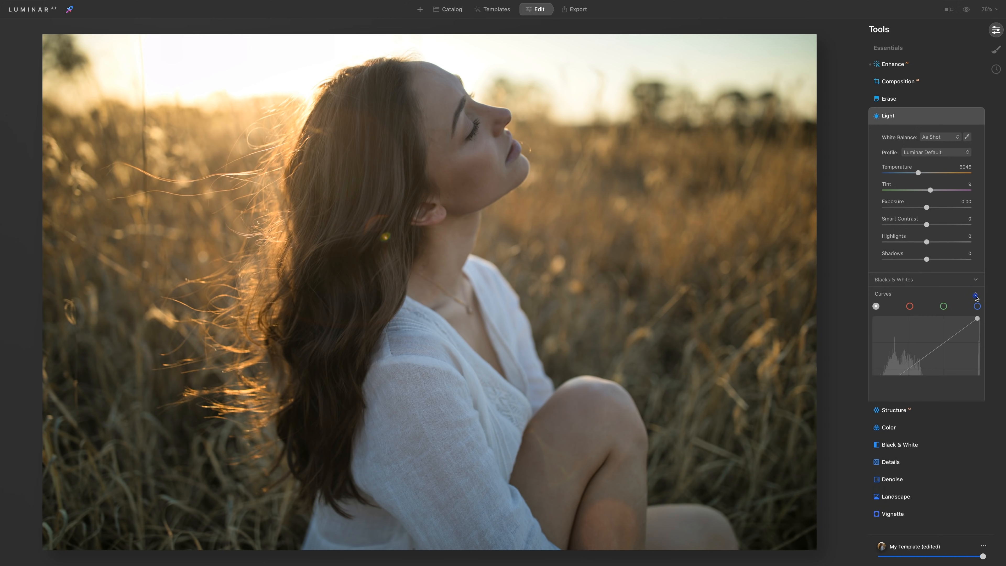
scroll(887, 349, "down", 2)
left_click_drag(874, 353, 870, 351)
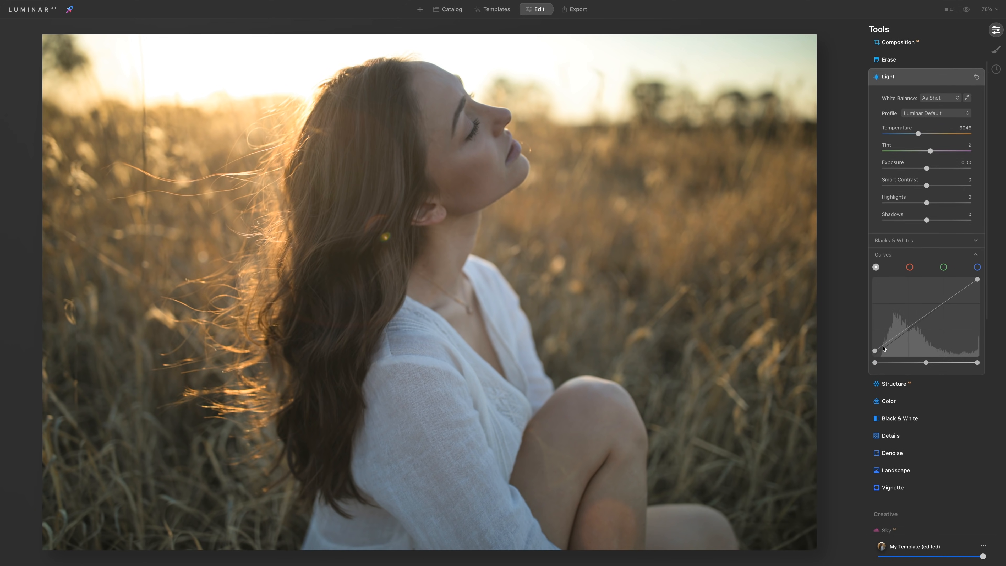
left_click_drag(872, 351, 889, 346)
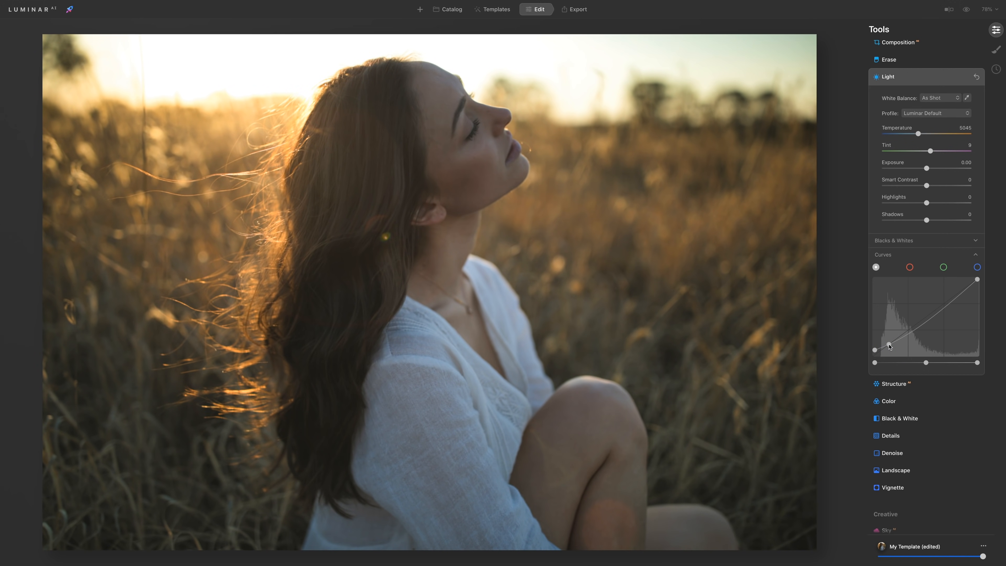
Add a midtone point to the overall curve, lower its white point slightly, and fine-tune the shadow and midtone points.
left_click_drag(912, 334, 909, 331)
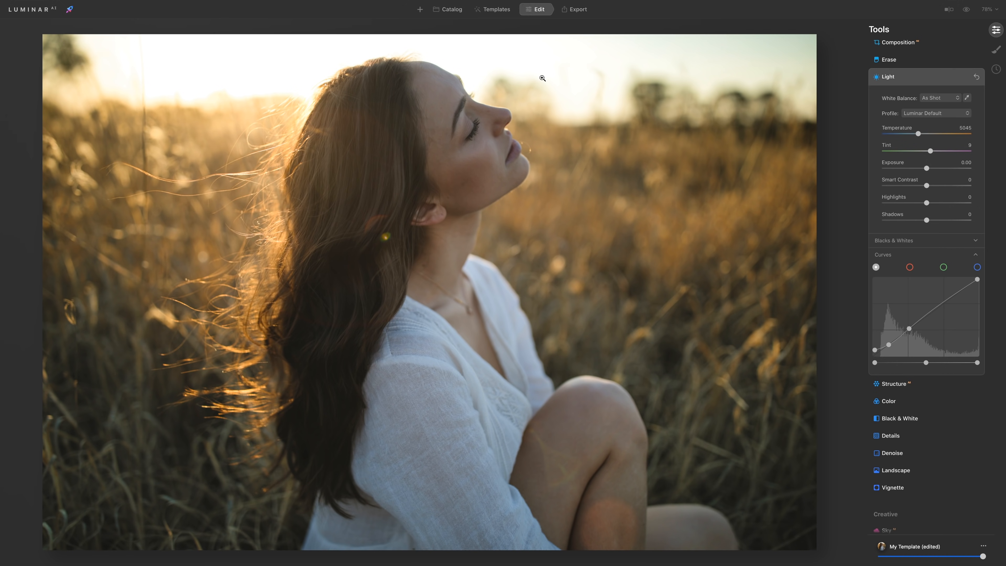
mouse_move(977, 280)
left_mouse_down()
mouse_move(980, 292)
mouse_move(985, 284)
left_mouse_up()
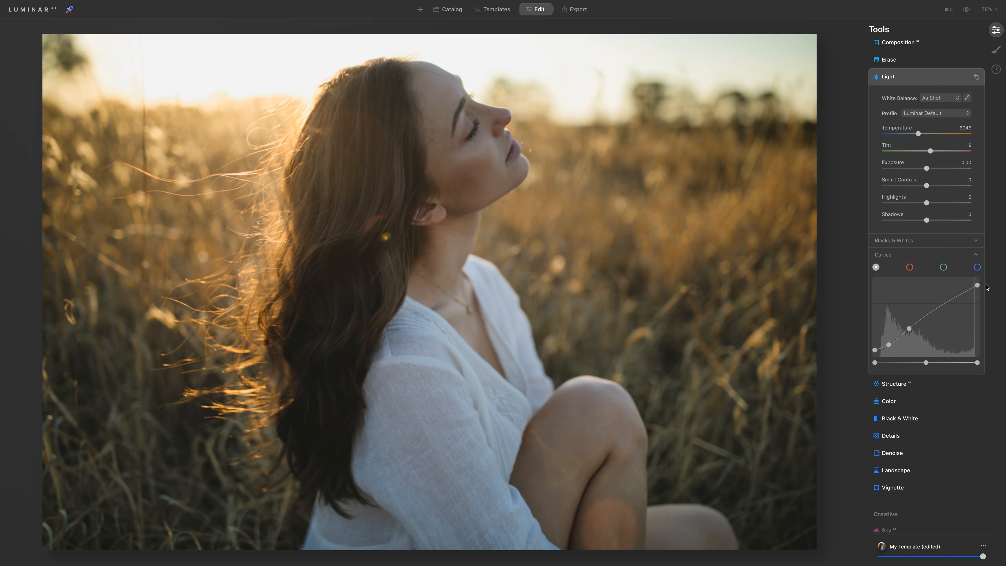
left_click_drag(890, 347, 909, 327)
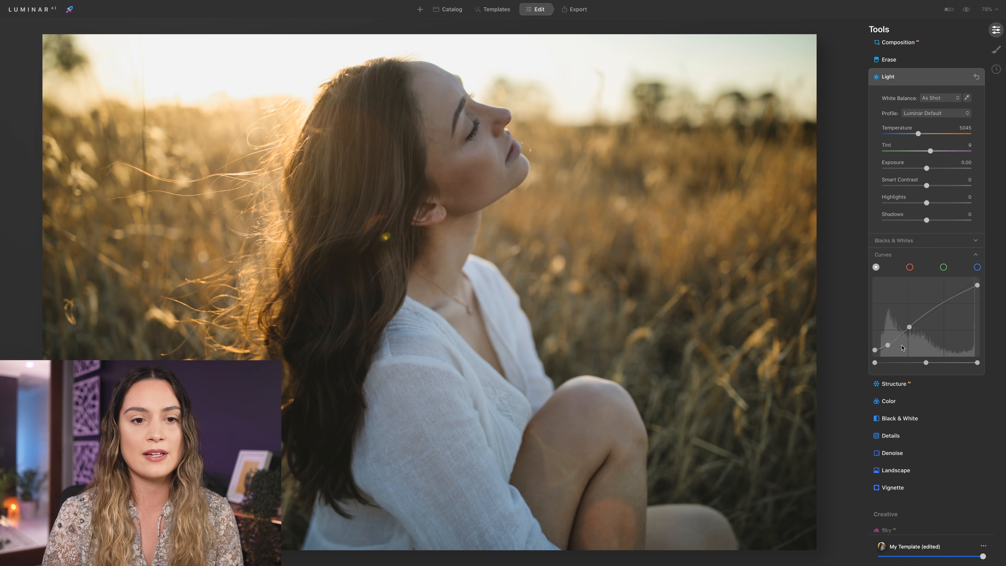
On the blue curve, shift the black point slightly inward, anchor the shadows with a point and raise the upper midtones.
left_click(977, 267)
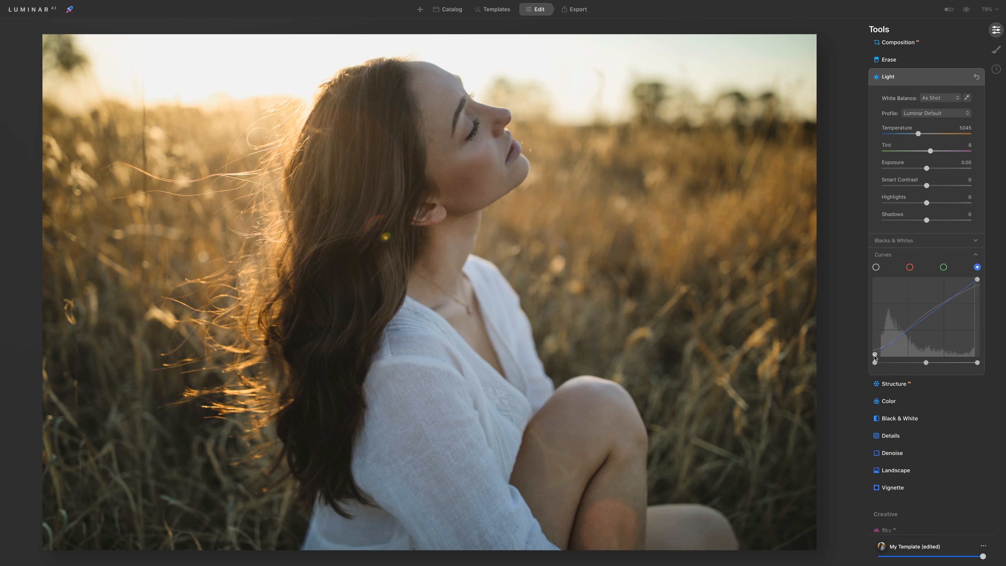
left_click_drag(875, 355, 878, 354)
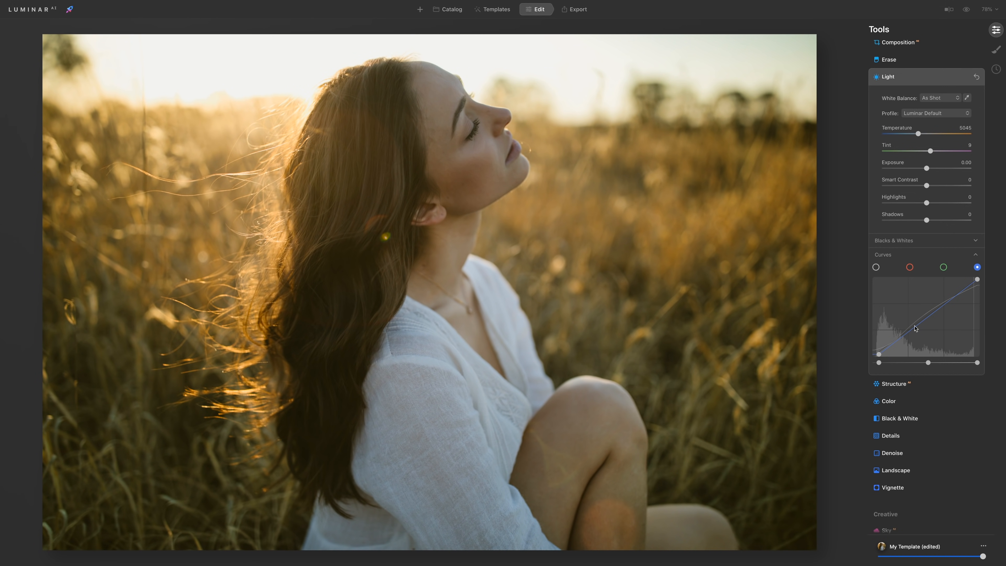
left_click_drag(896, 344, 897, 345)
left_click_drag(934, 319, 931, 311)
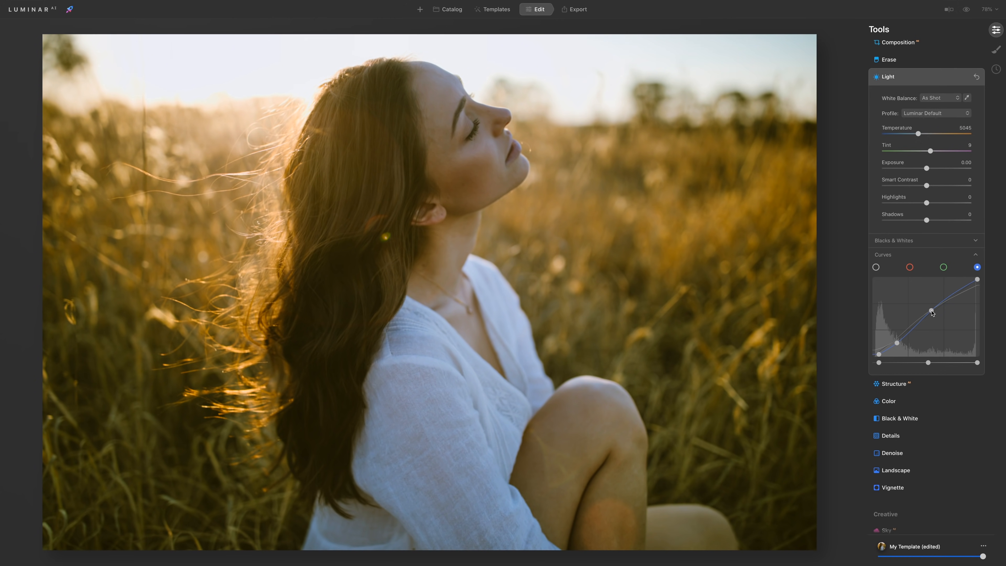
On the green curve, shift the black point slightly inward and lower the midtones a little.
left_click(876, 267)
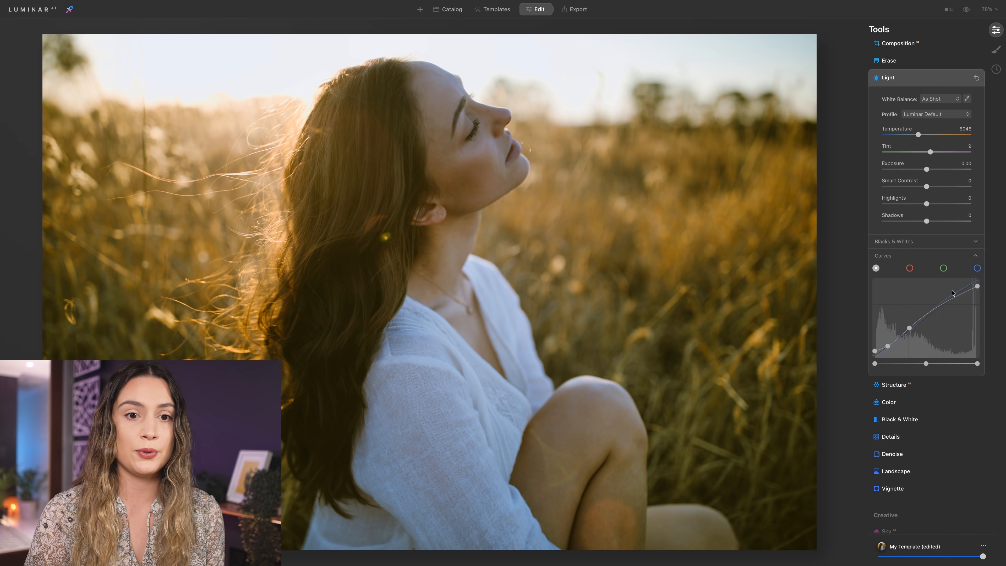
left_click(945, 270)
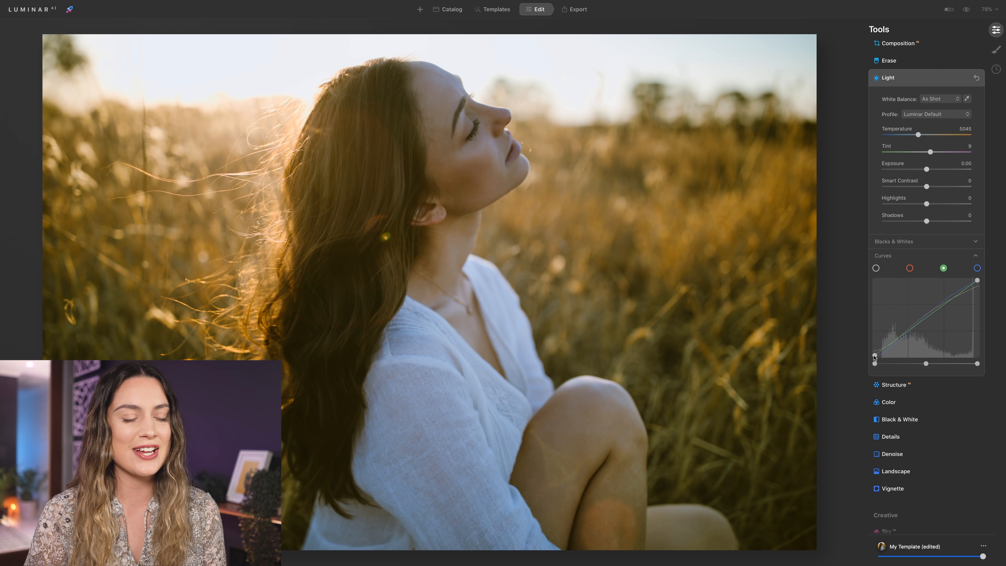
left_click_drag(874, 356, 877, 358)
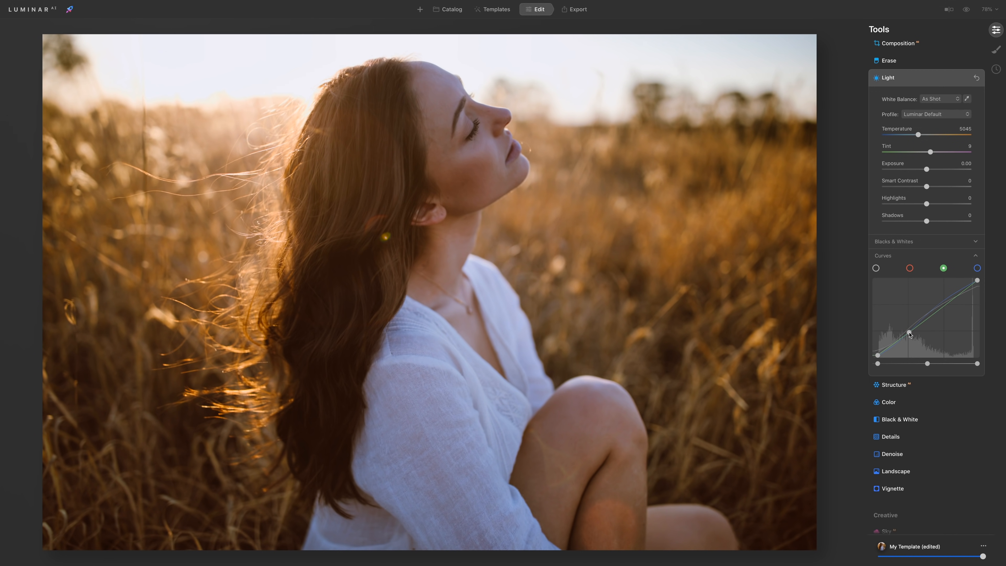
In the Color tool, reduce the overall saturation to -25 and the vibrance to -8.
scroll(909, 334, "down", 5)
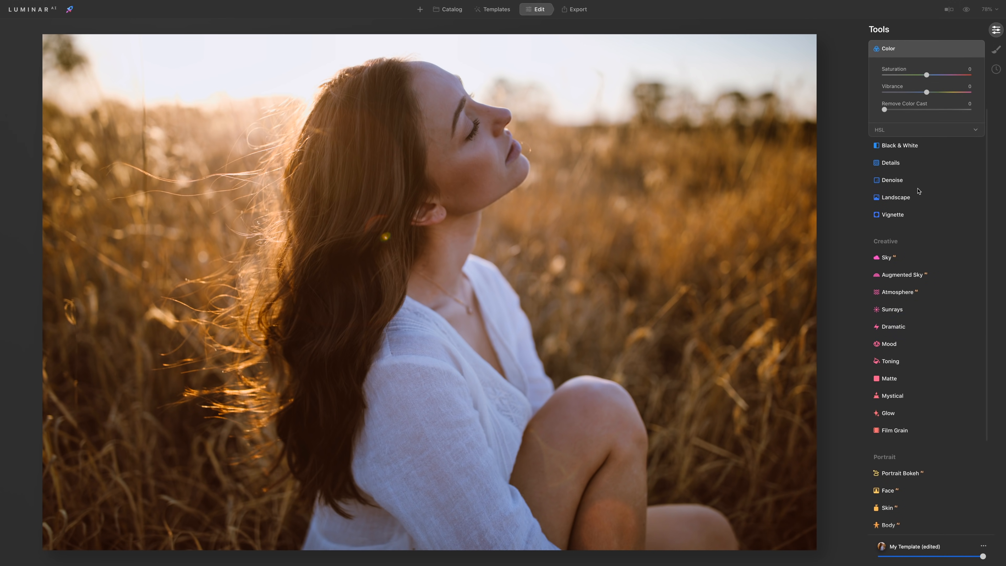
left_click(912, 131)
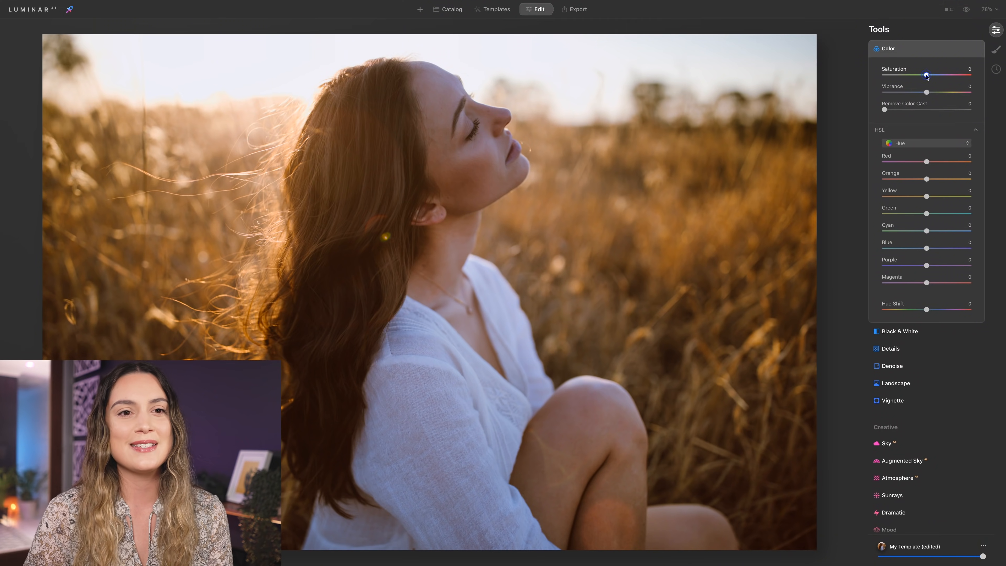
left_click_drag(926, 75, 919, 76)
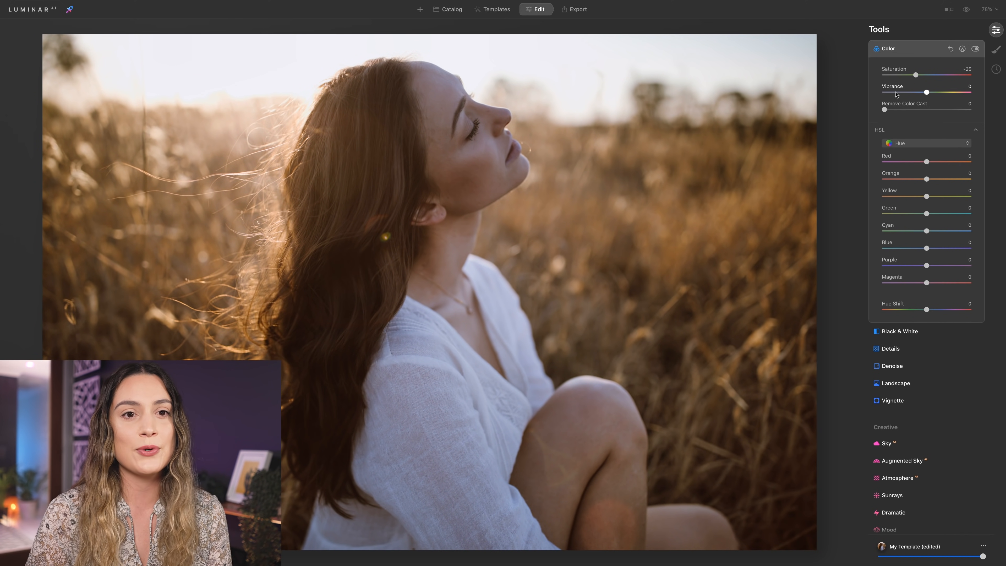
left_click_drag(927, 93, 923, 93)
Set the HSL saturation to 18 for red, 37 for orange, 13 for yellow, 8 for green and -44 for blue.
left_click(913, 143)
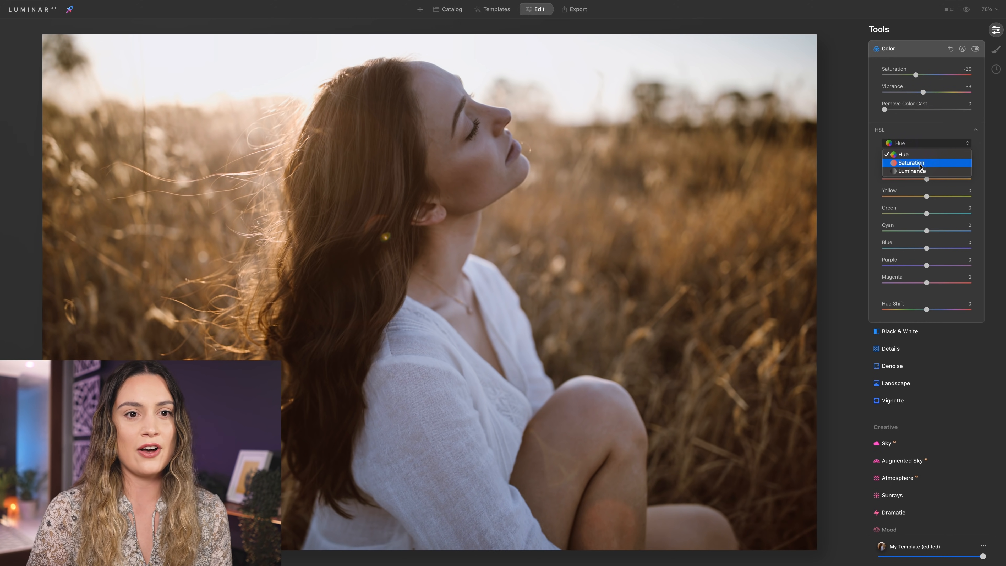
left_click(912, 162)
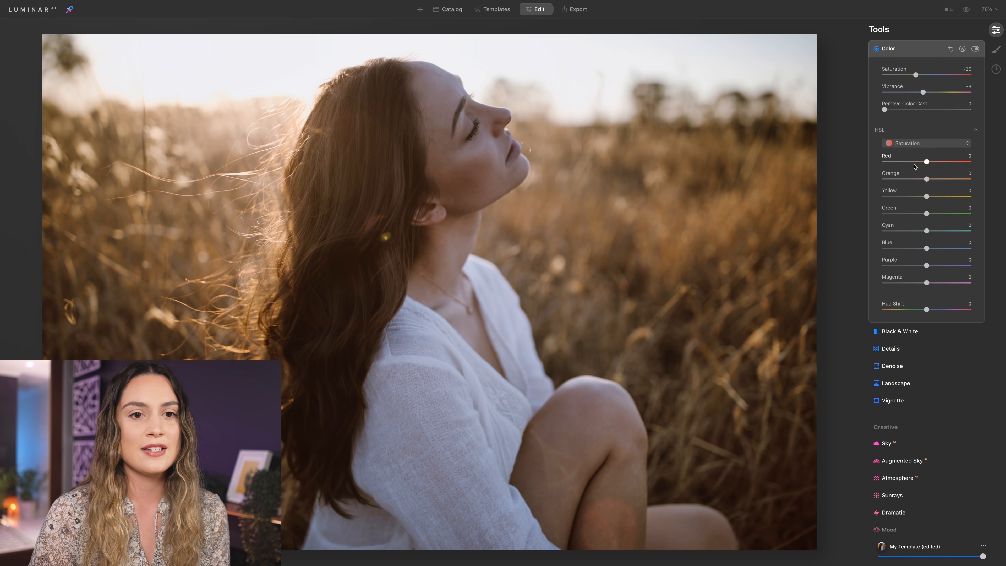
left_click_drag(927, 180, 942, 180)
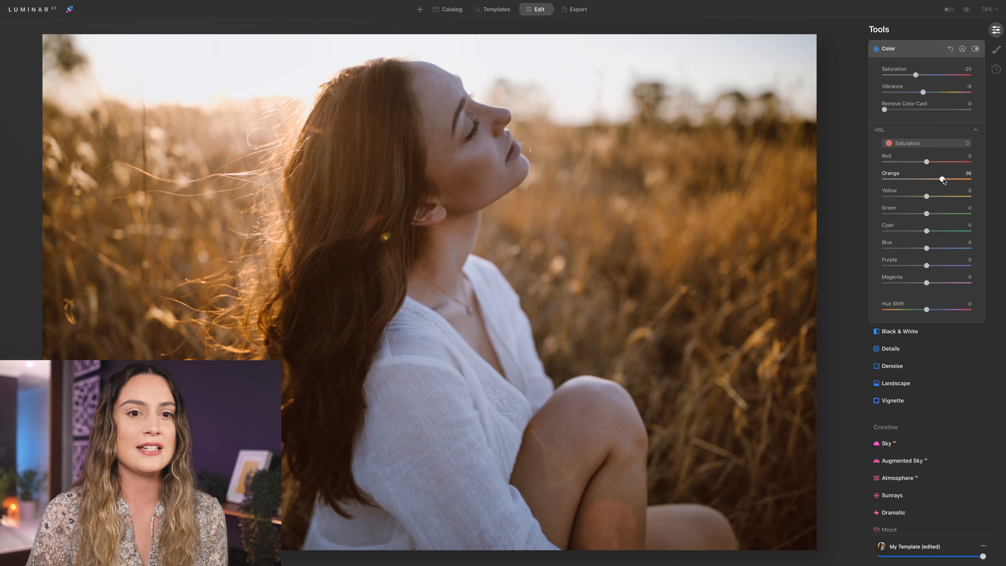
left_click_drag(944, 180, 929, 214)
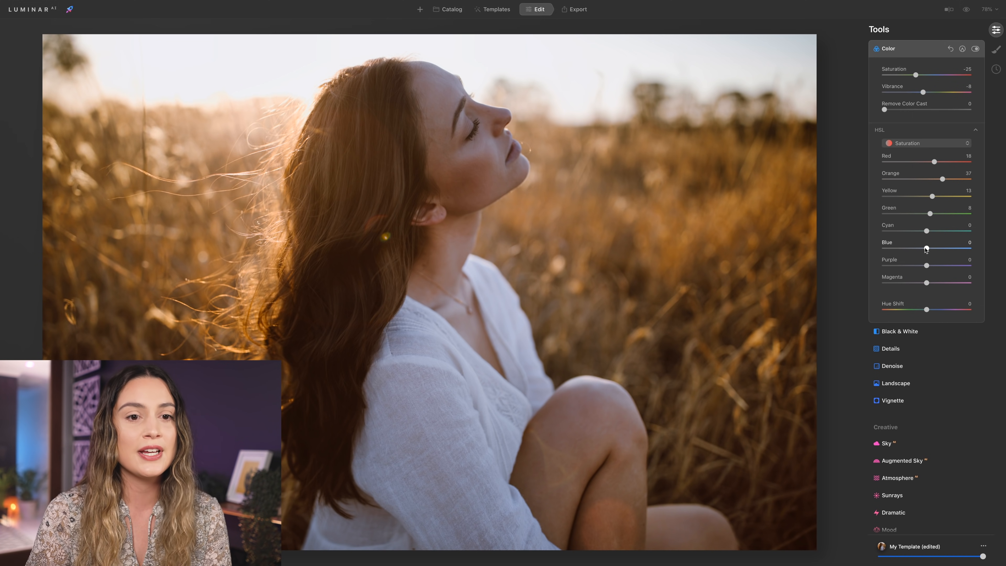
left_click_drag(923, 248, 907, 249)
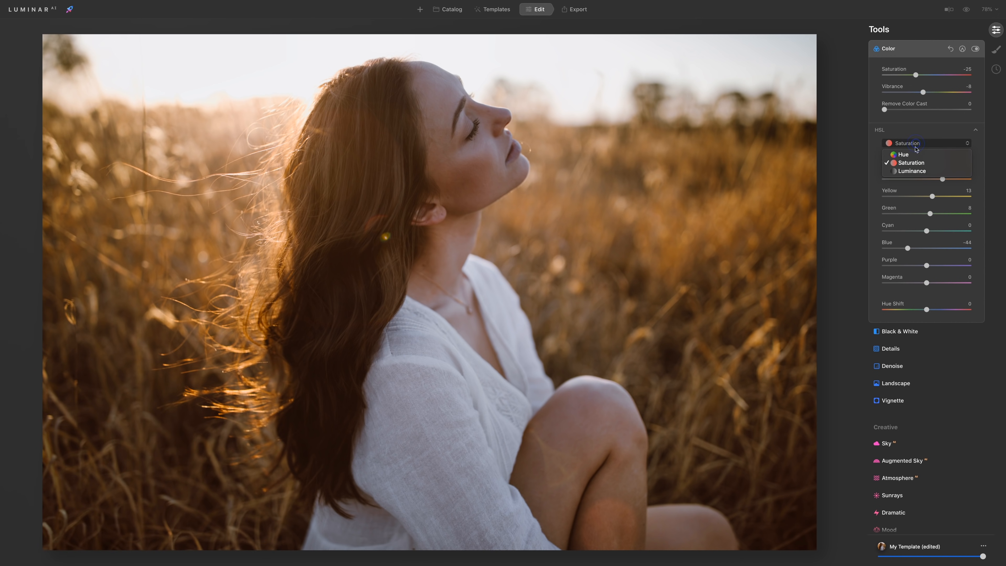
Switch the HSL adjustments to Hue and shift yellow and green well into the negative for a warmer field.
left_click(917, 144)
left_click(912, 155)
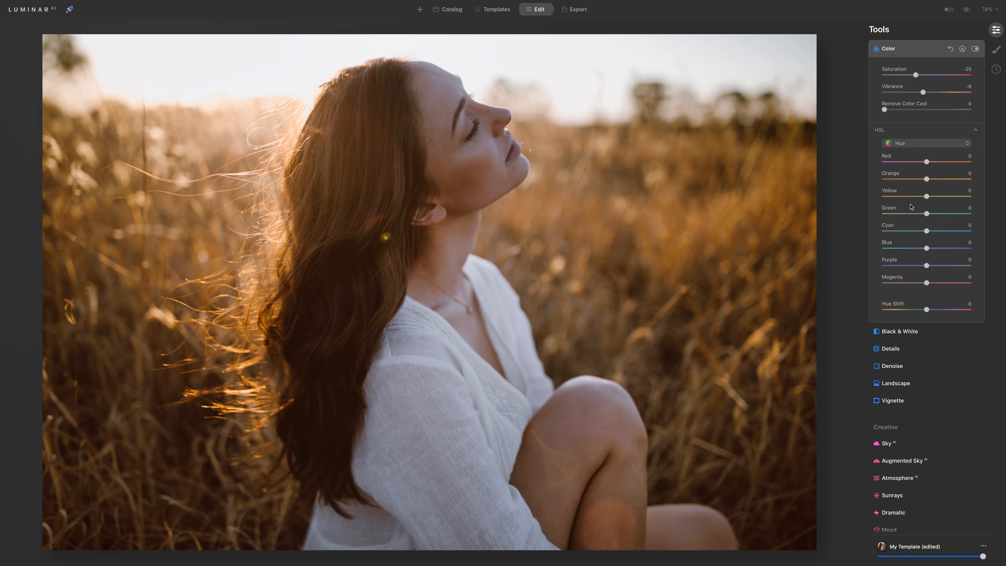
left_click_drag(927, 197, 909, 197)
left_click_drag(926, 213, 910, 214)
left_click_drag(911, 213, 909, 214)
Set the HSL luminance to 5 for red, 12 for orange, 16 for yellow and -52 for green.
left_click(910, 143)
left_click(906, 171)
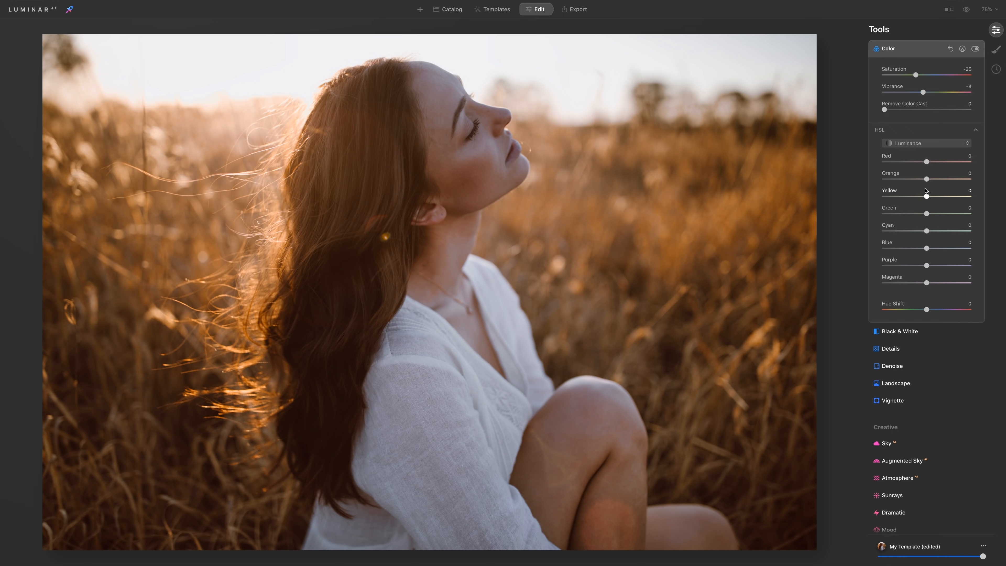
left_click_drag(926, 179, 930, 180)
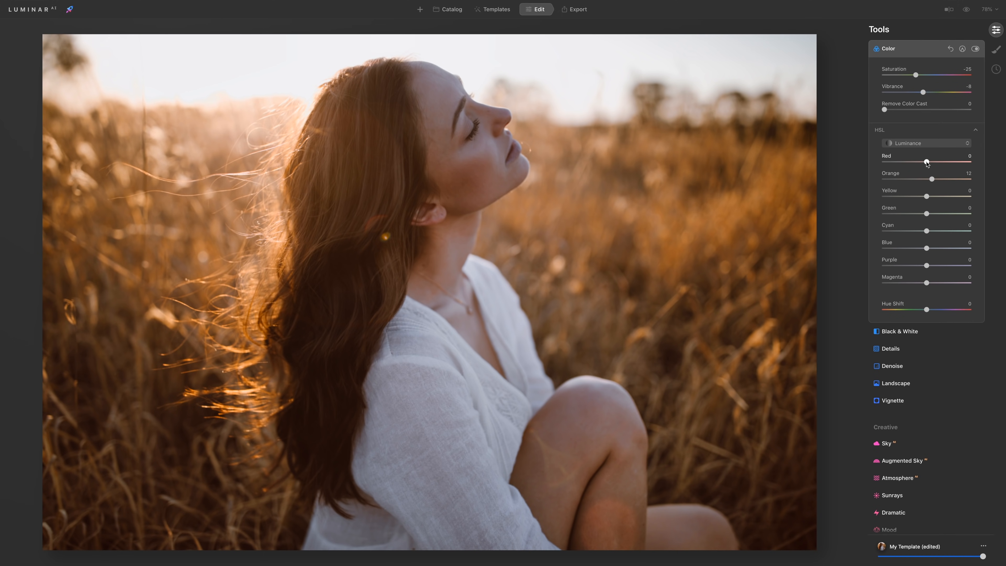
left_click_drag(929, 163, 928, 164)
left_click_drag(928, 198, 934, 199)
left_click_drag(926, 214, 904, 215)
In the Toning tool, tint the shadows orange with hue 26 and a moderate saturation.
scroll(926, 237, "up", 3)
scroll(926, 221, "down", 5)
scroll(925, 220, "down", 10)
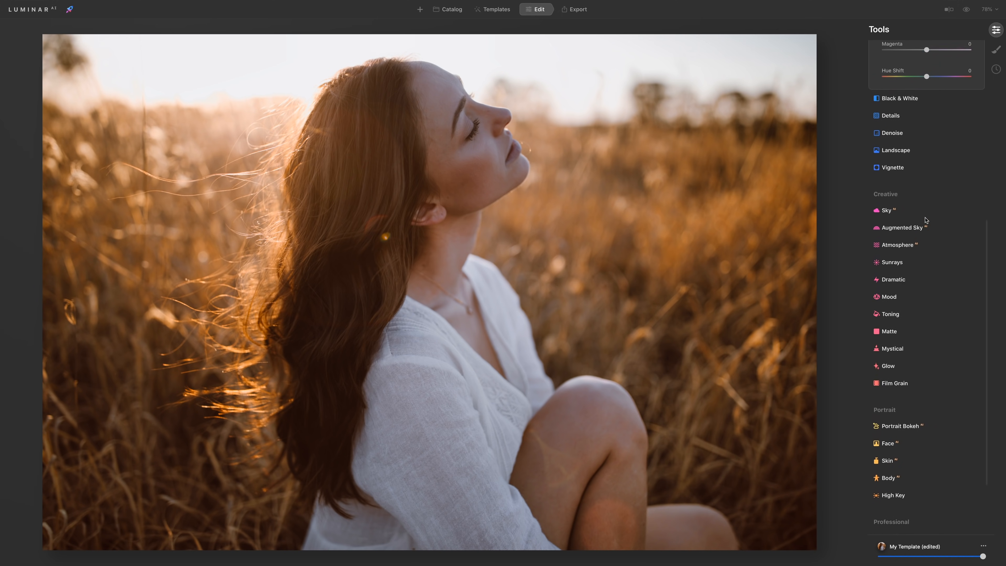
left_click(908, 302)
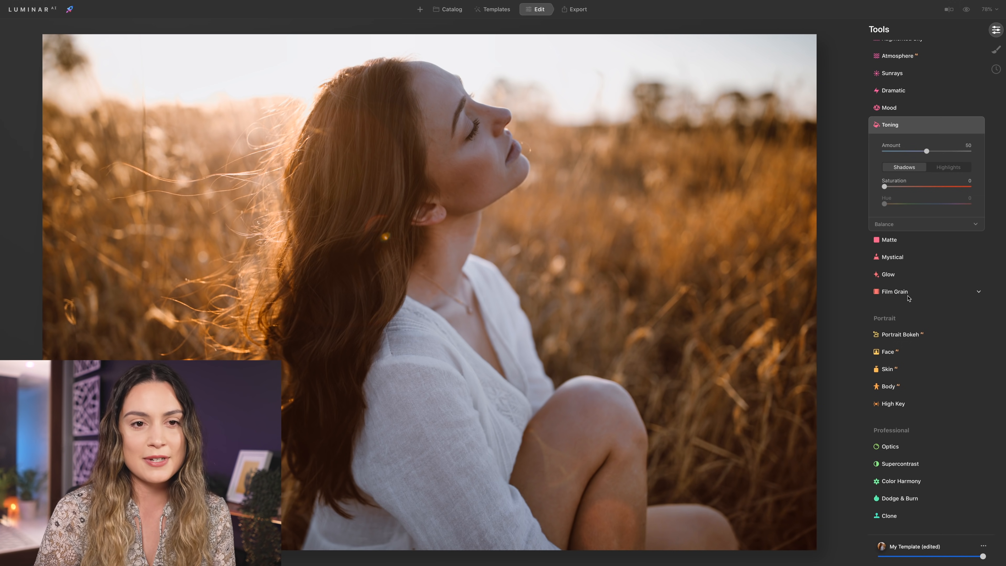
left_click_drag(884, 187, 889, 208)
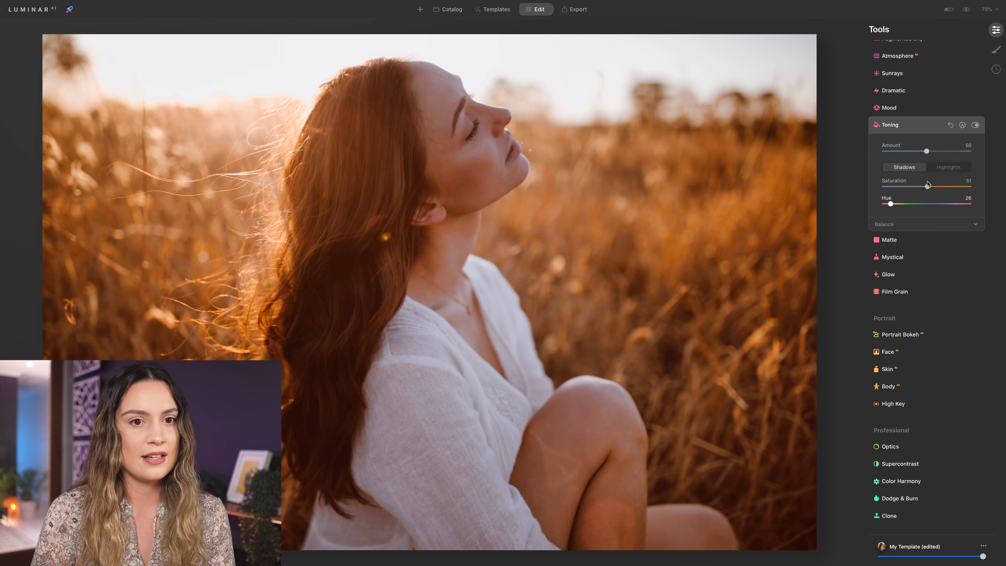
left_click_drag(927, 187, 906, 188)
Tone the highlights with hue 73 and saturation 10, and compare the photo with and without Toning.
mouse_move(893, 187)
left_mouse_down()
mouse_move(925, 188)
mouse_move(893, 204)
left_mouse_up()
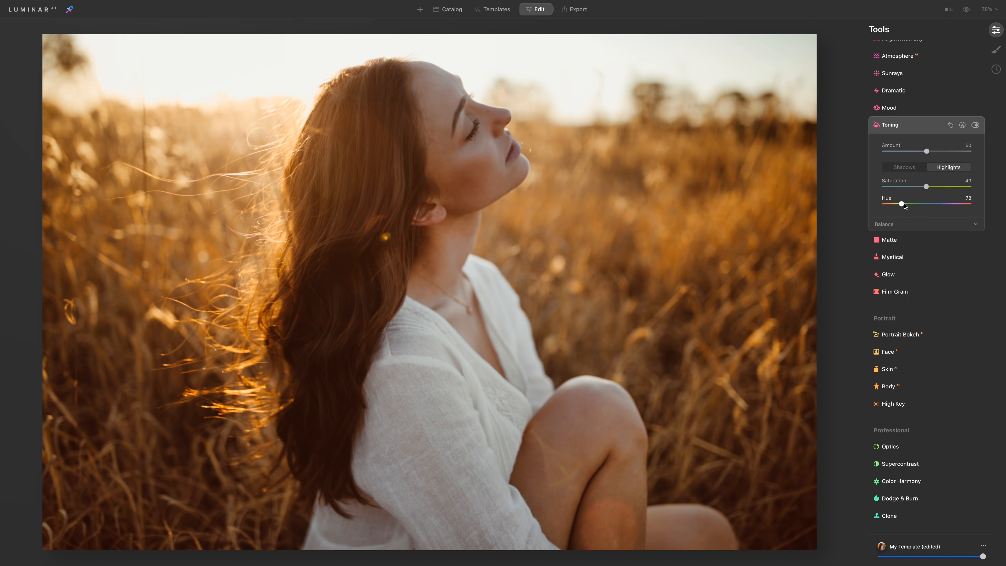
left_click_drag(924, 187, 896, 190)
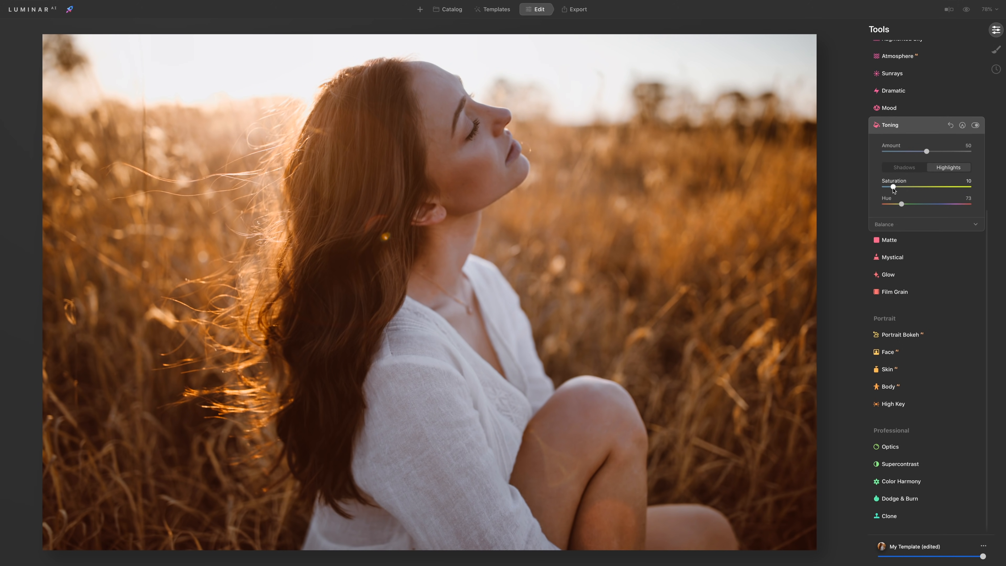
left_click(975, 126)
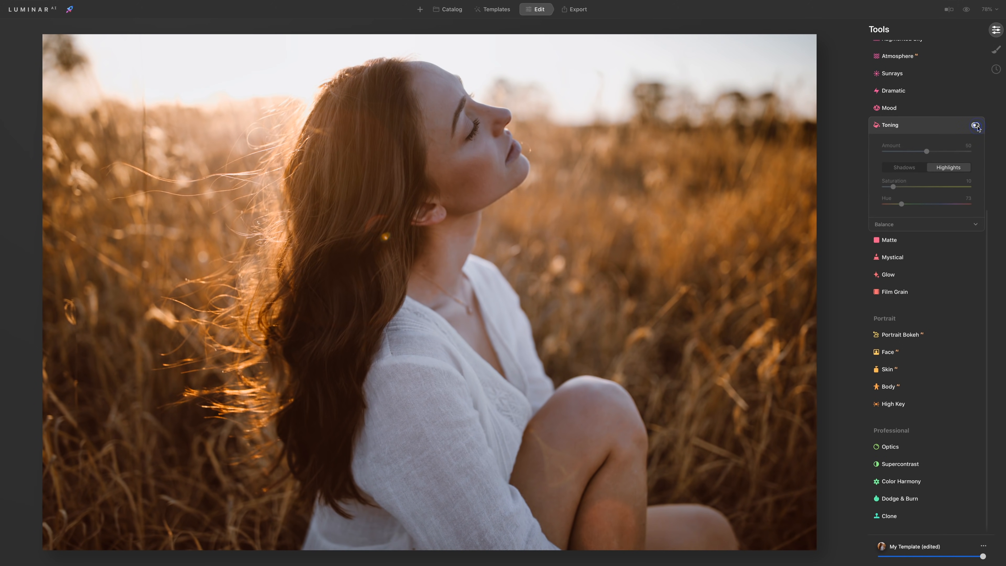
left_click(975, 126)
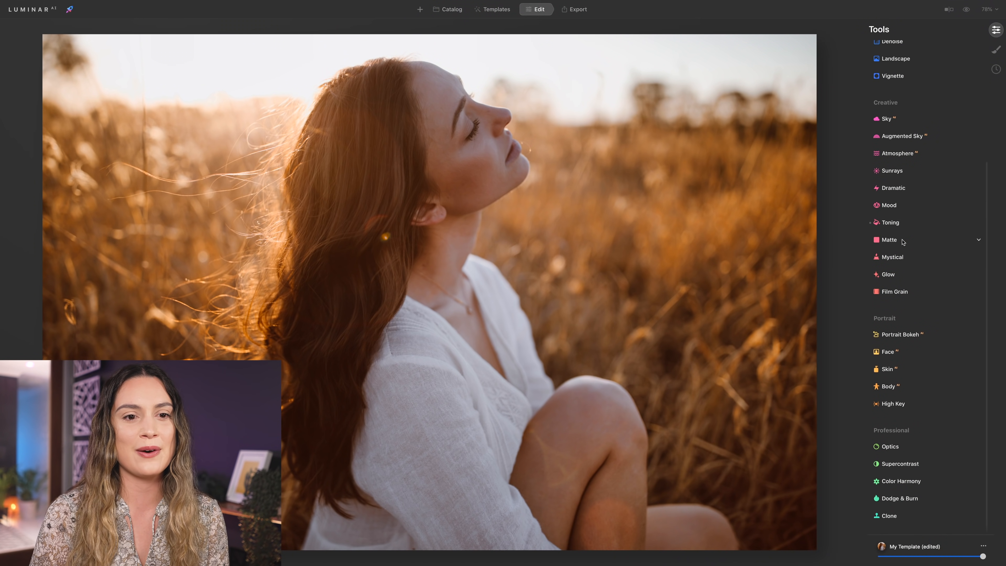
Apply the Matte effect with an amount of 23 and a fade of 16.
left_click(902, 241)
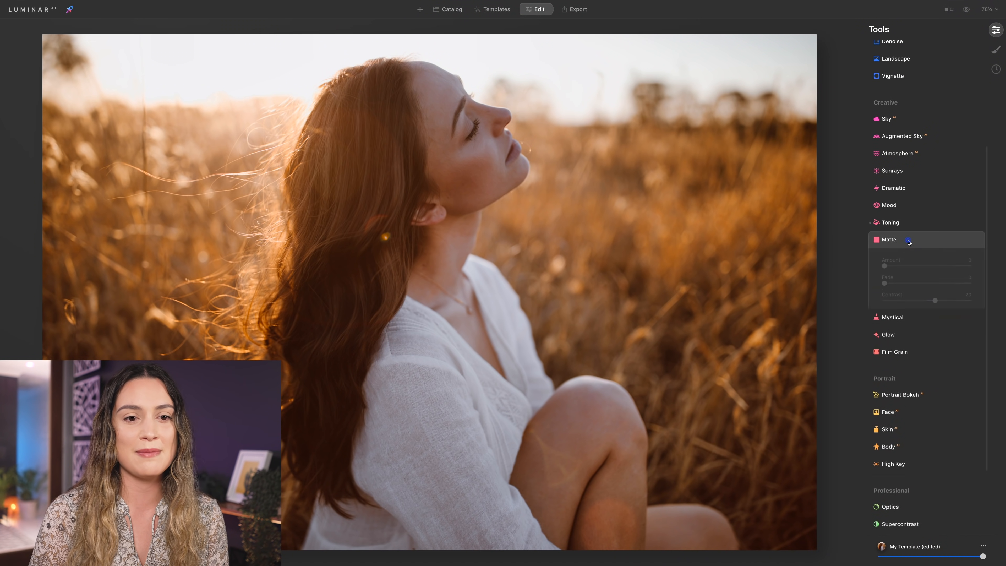
left_click_drag(882, 253, 905, 255)
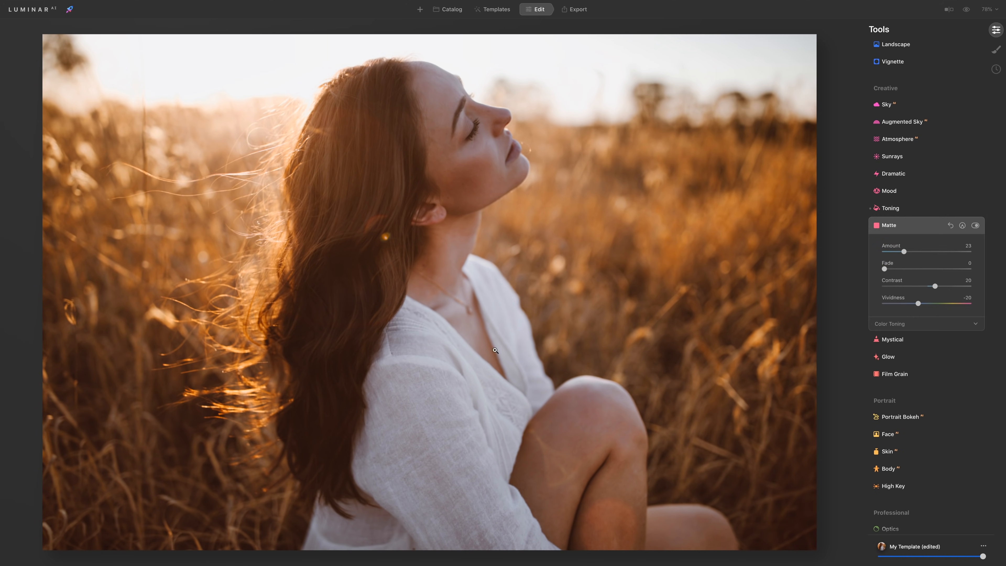
left_click_drag(884, 269, 901, 271)
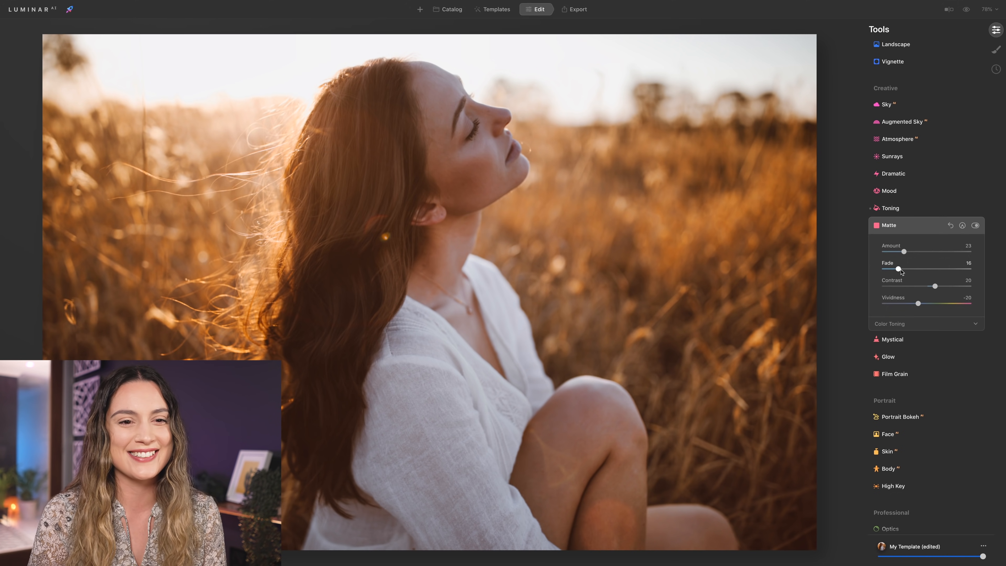
left_click(921, 226)
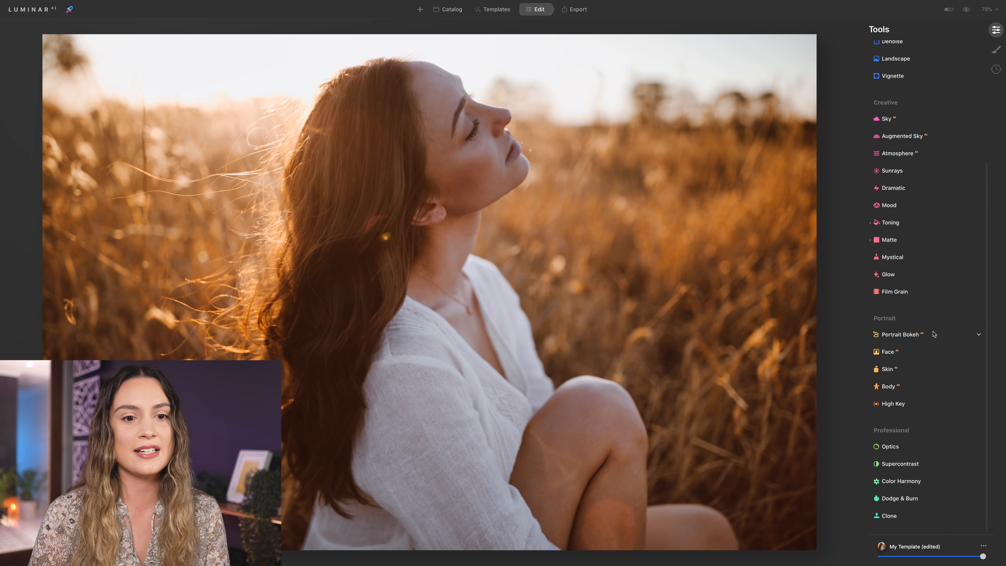
Brighten the woman's face by setting Face Light to 15.
left_click(918, 354)
left_click_drag(884, 377, 885, 378)
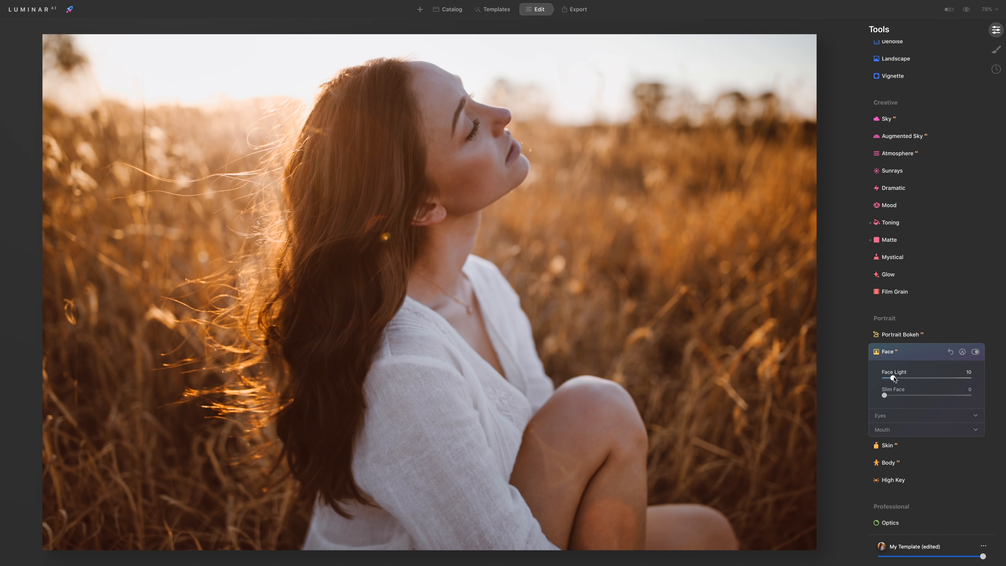
left_click_drag(893, 378, 897, 379)
scroll(935, 385, "down", 1)
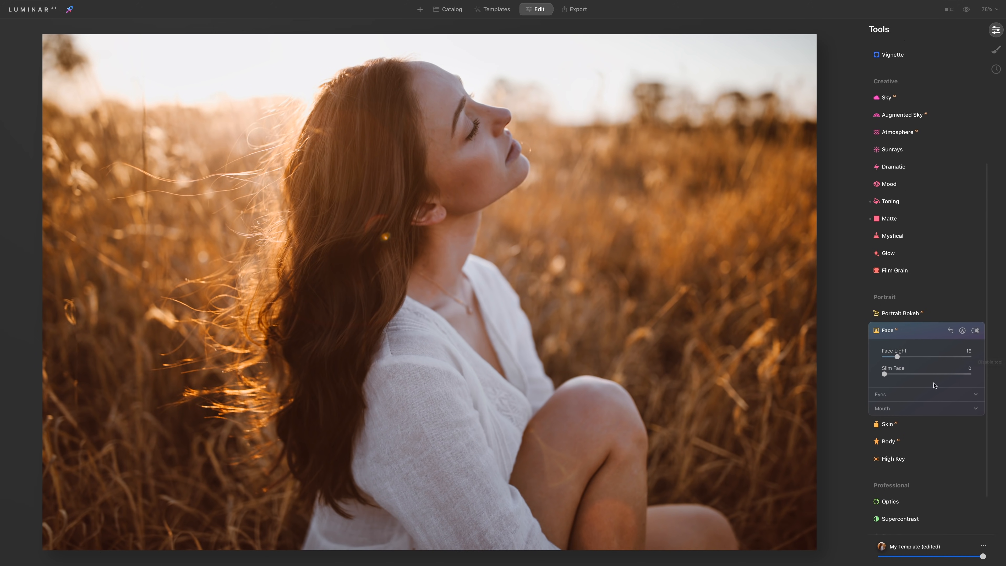
Smooth the skin with an amount of 19 and check the effect up close on the face.
left_click(914, 424)
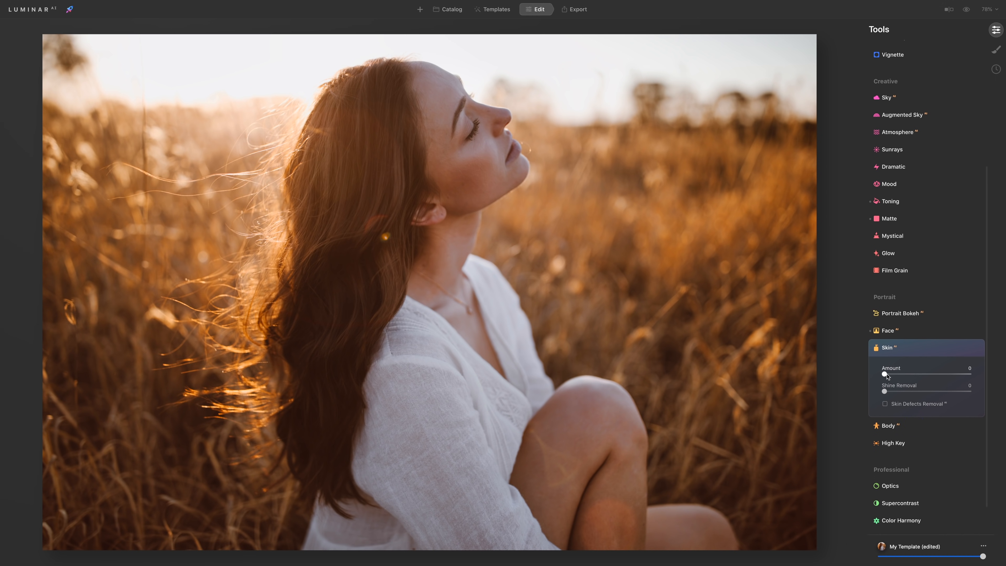
left_click_drag(884, 375, 897, 375)
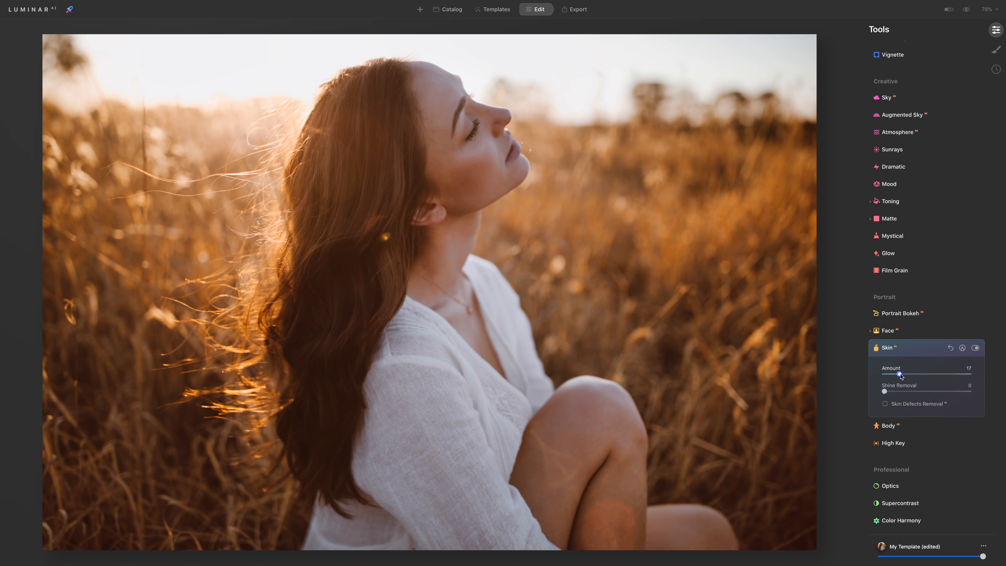
left_click(479, 164)
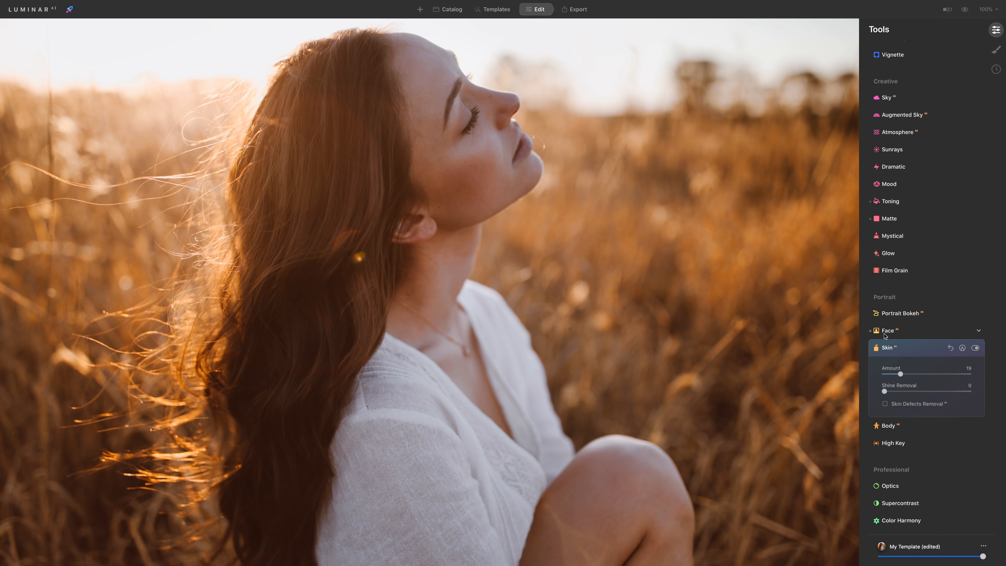
left_click(975, 347)
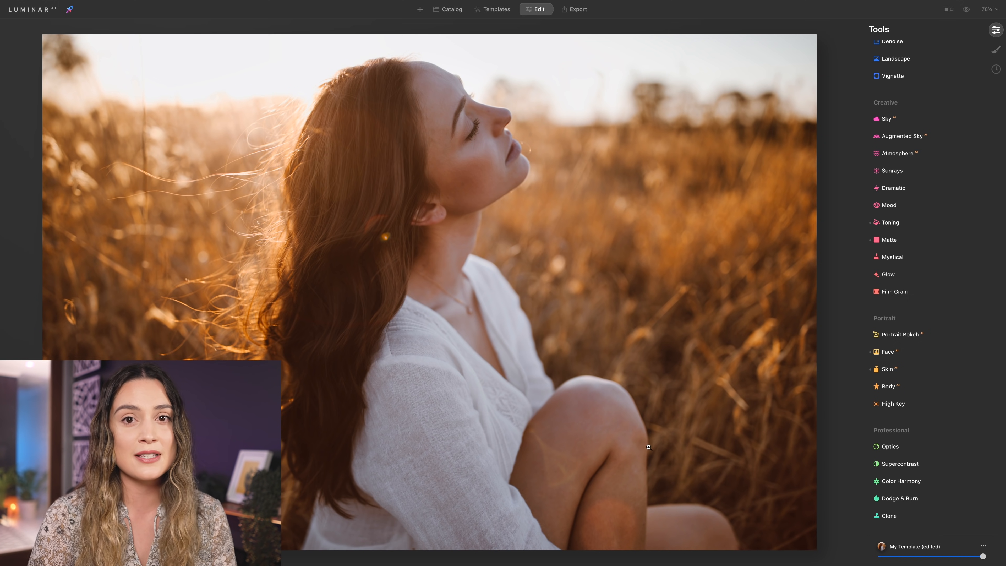
Add a Basic local mask, paint it over the bent leg's skin with a brush radius of about 52, and lower its Structure.
left_click(995, 49)
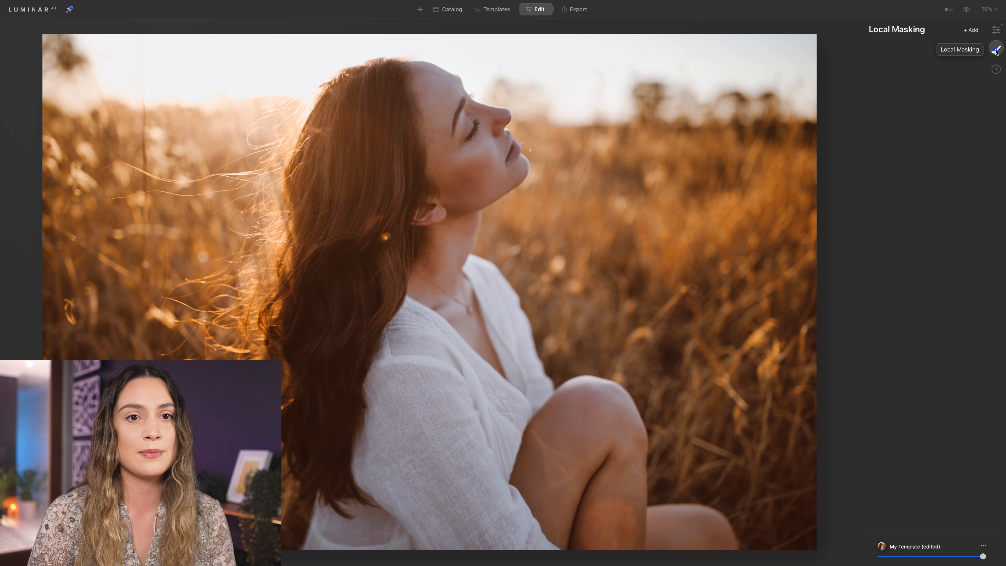
left_click(970, 29)
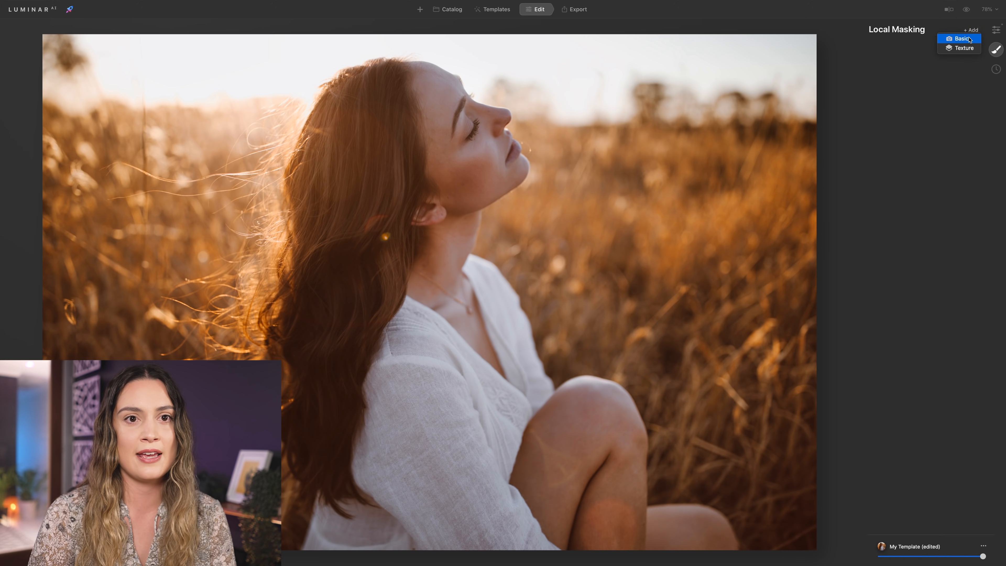
left_click(965, 39)
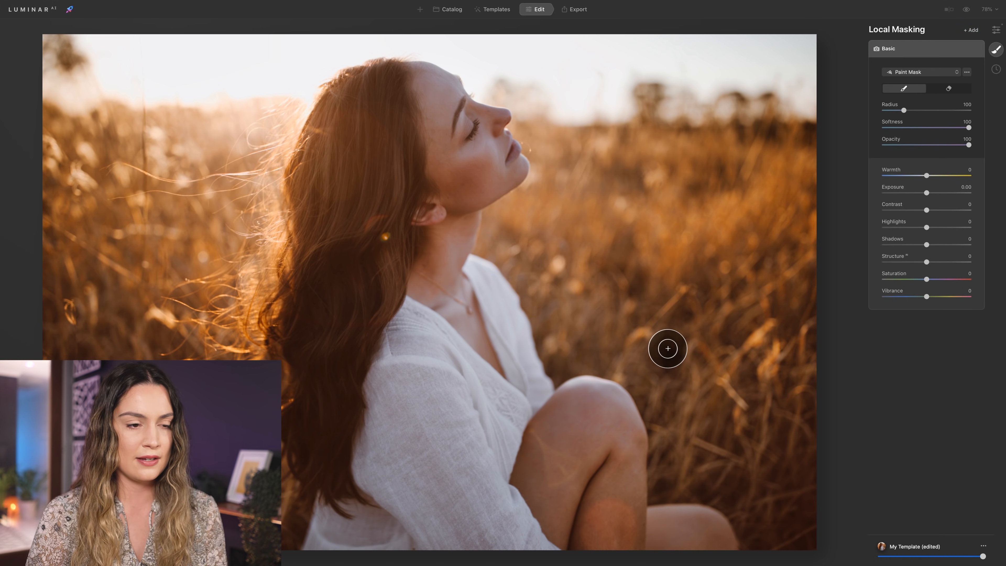
key("bracketleft")
key("bracketleft")
mouse_move(578, 398)
left_mouse_down()
mouse_move(530, 472)
mouse_move(552, 516)
left_mouse_up()
key("bracketleft")
left_click_drag(556, 471, 569, 410)
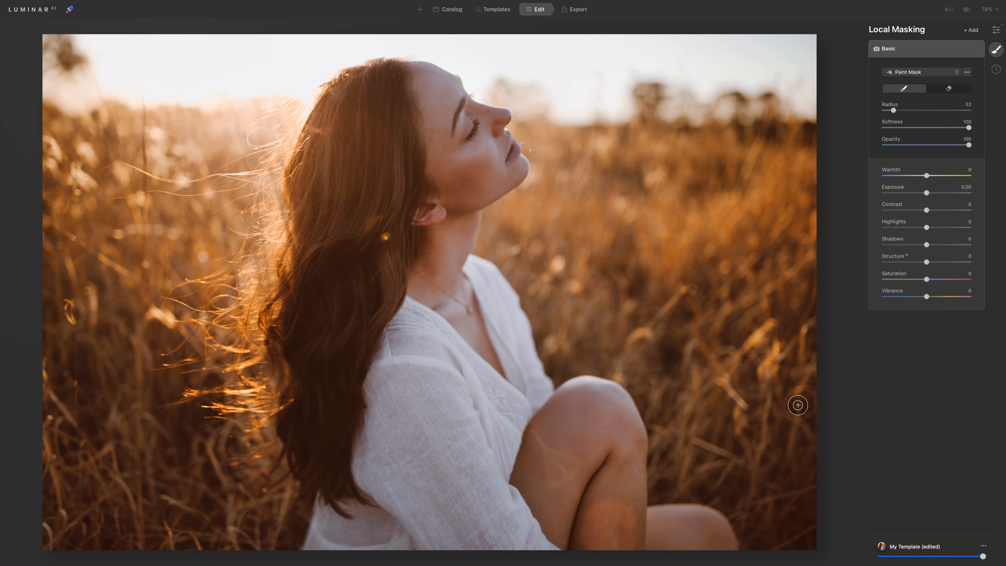
left_click_drag(926, 261, 915, 263)
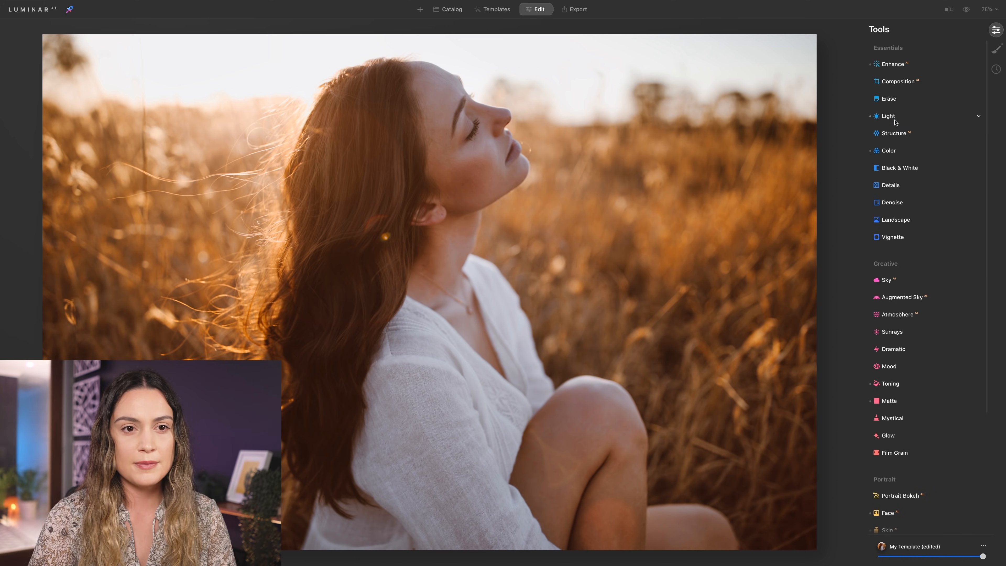
left_click(887, 115)
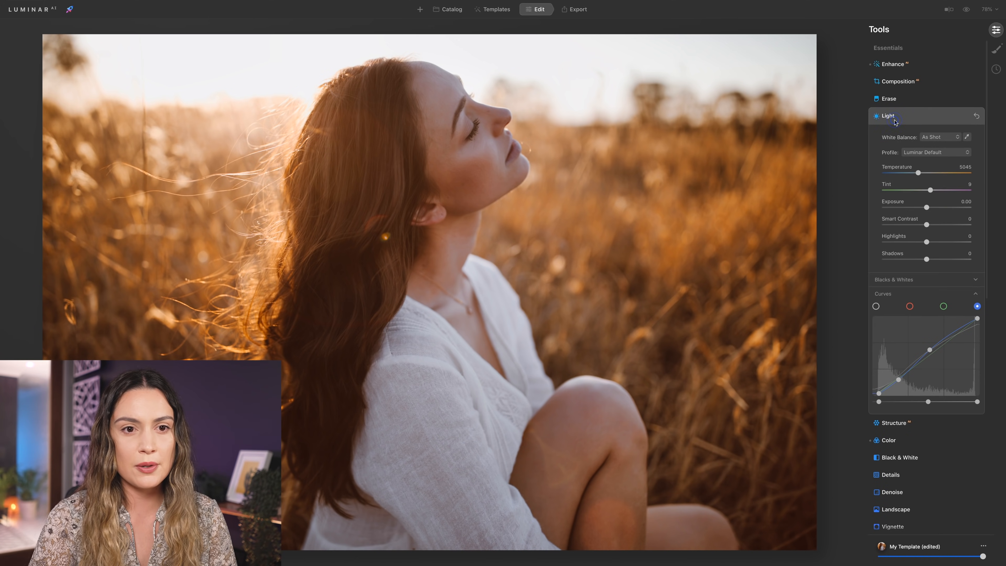
scroll(934, 326, "down", 1)
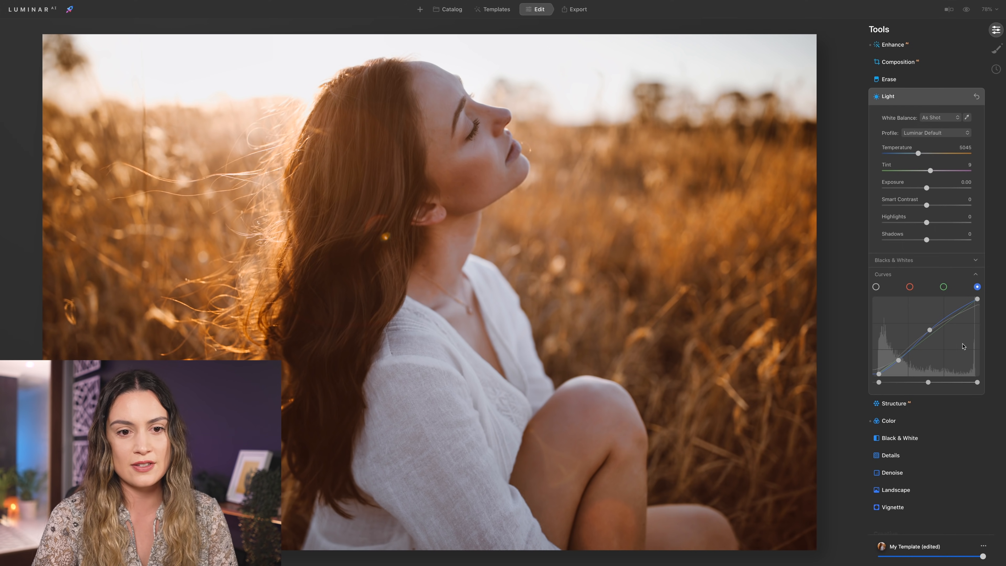
left_click(910, 96)
In Color Harmony, balance the shadows at Cyan-Red -4, Magenta-Green -2, Yellow-Blue -9, and the midtones at Cyan-Red -5, Yellow-Blue -4.
scroll(911, 272, "down", 5)
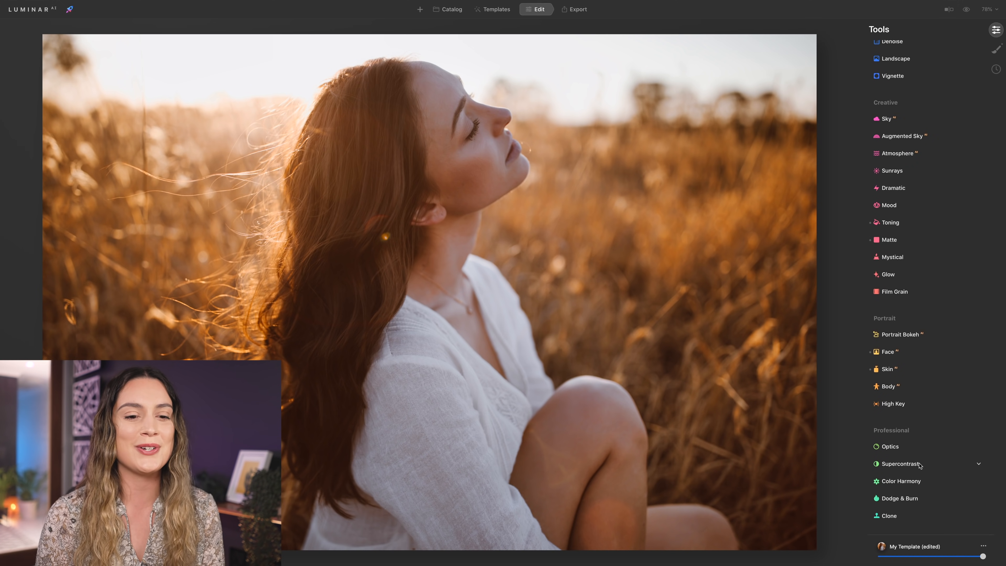
left_click(937, 481)
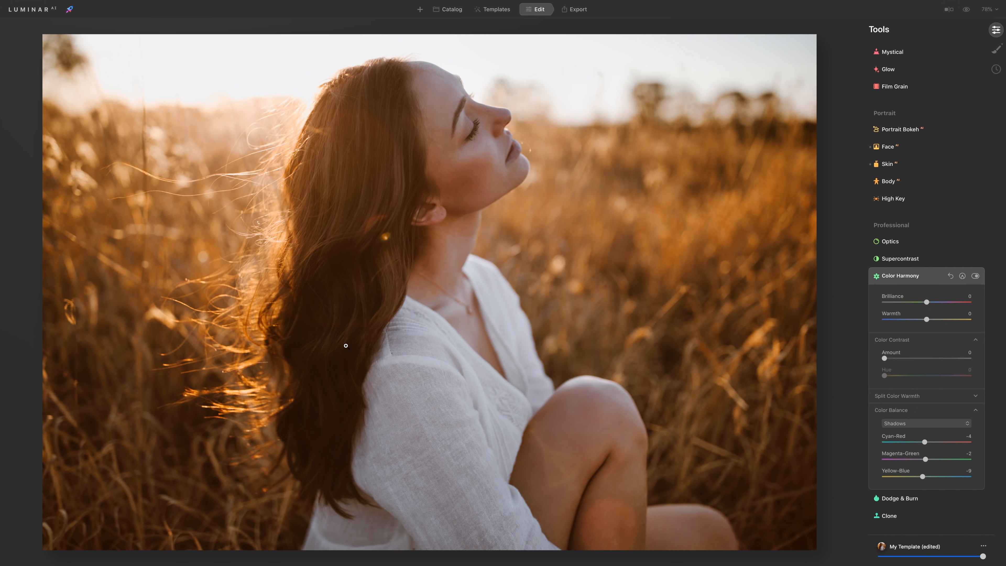
left_click(907, 422)
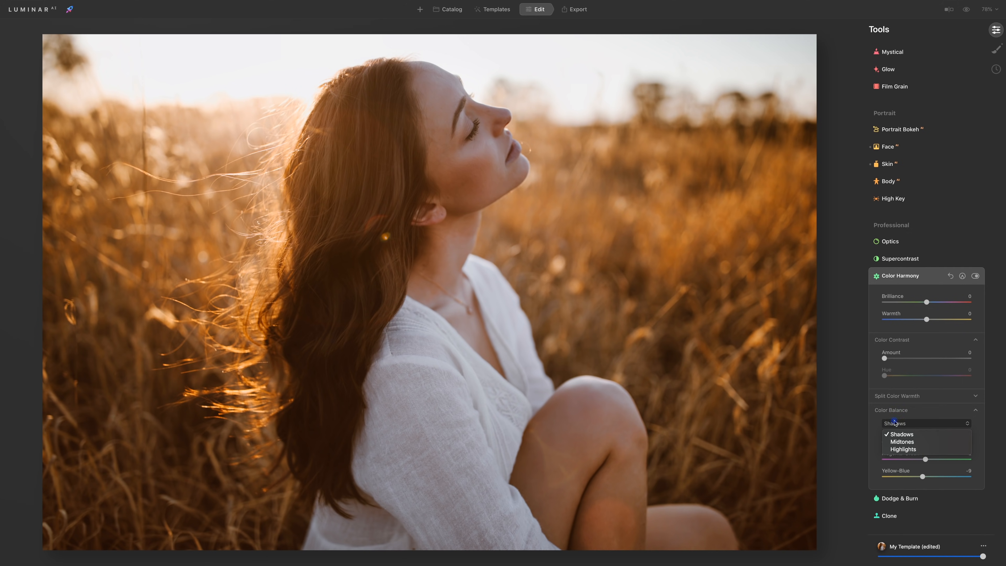
left_click(913, 443)
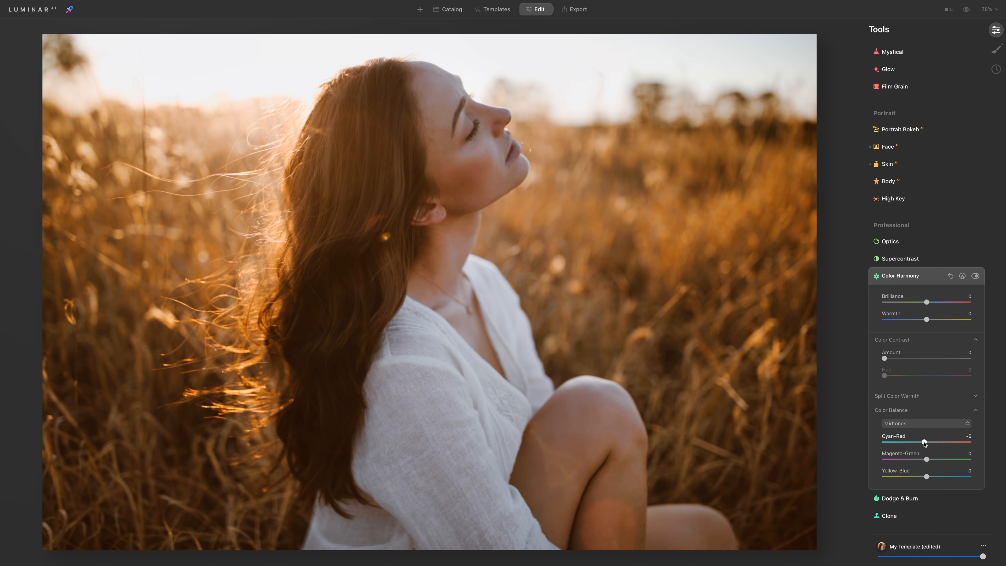
Balance the highlights with Cyan-Red at 1 and Magenta-Green shifted slightly towards magenta.
left_click(912, 423)
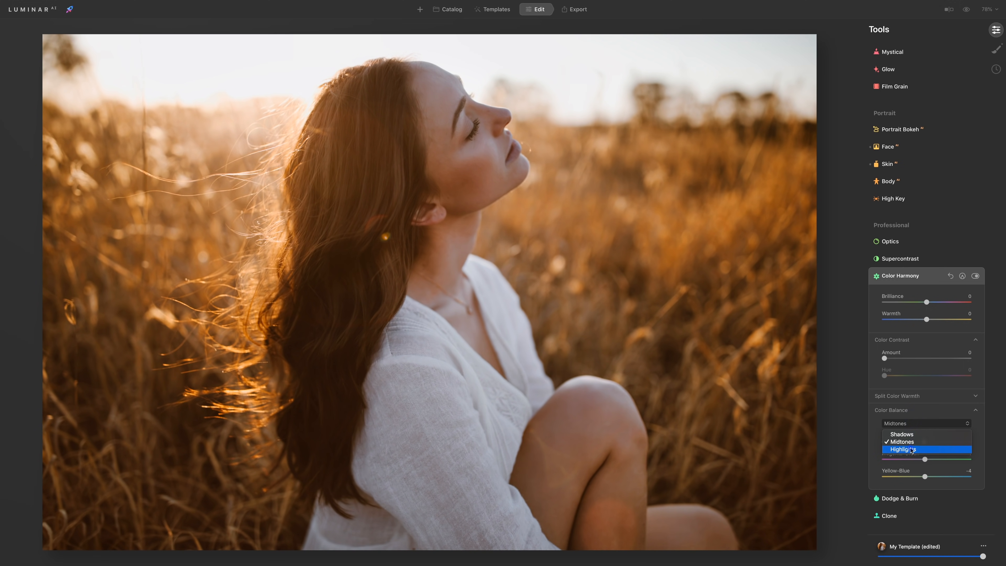
left_click(910, 449)
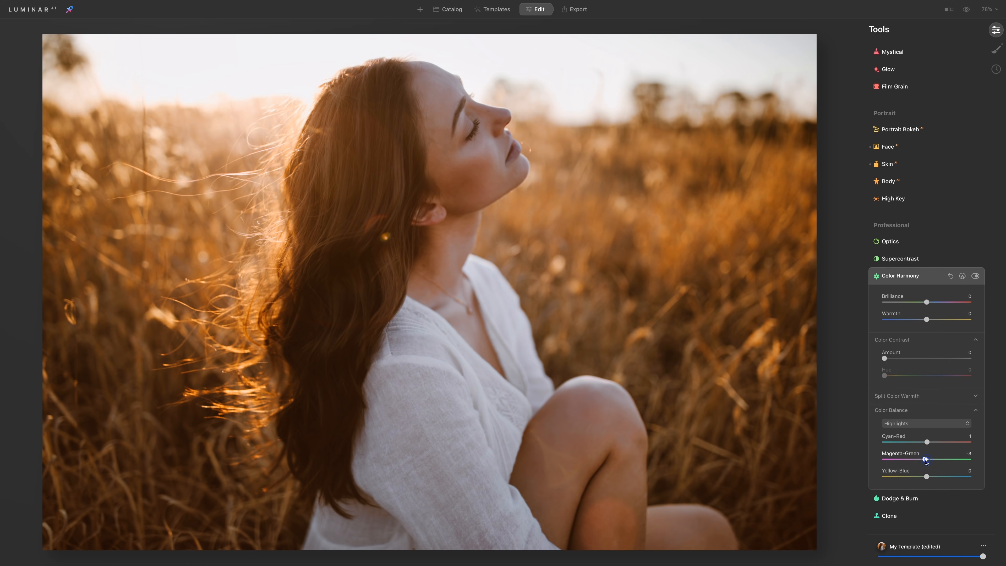
left_click_drag(923, 461, 924, 462)
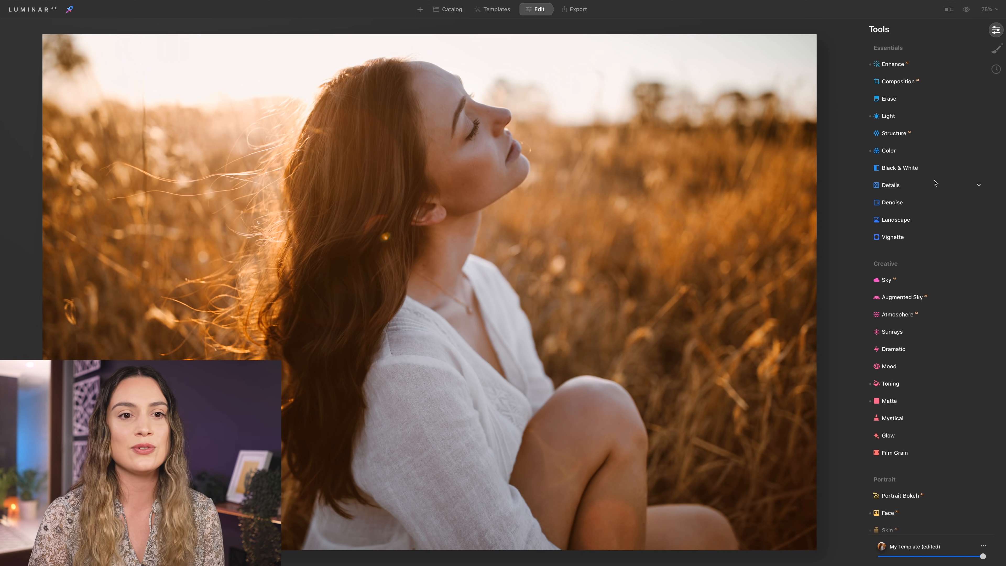
Mute the photo's overall colors by lowering Saturation to about -36 and Vibrance to about -24.
left_click(898, 154)
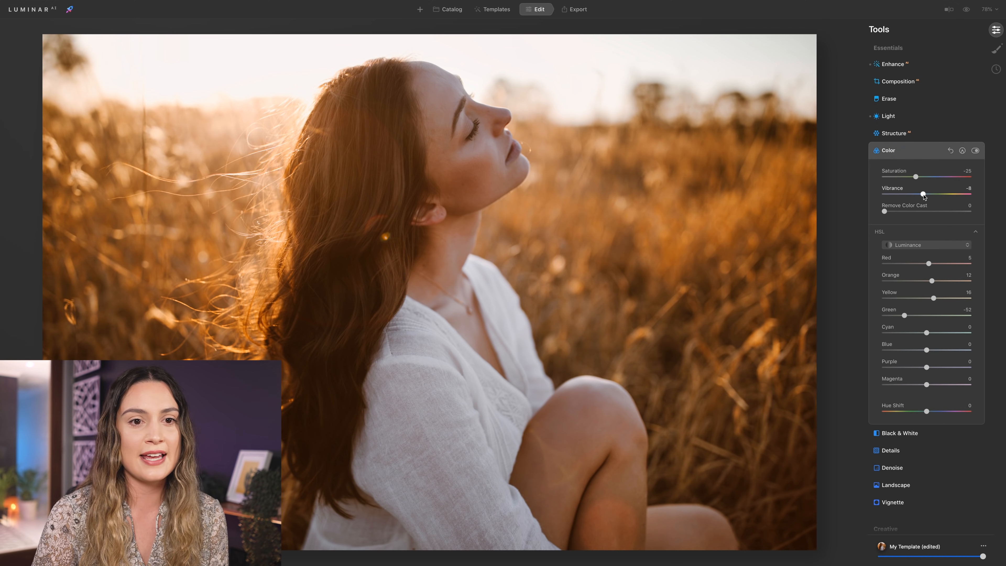
left_click_drag(923, 196, 916, 194)
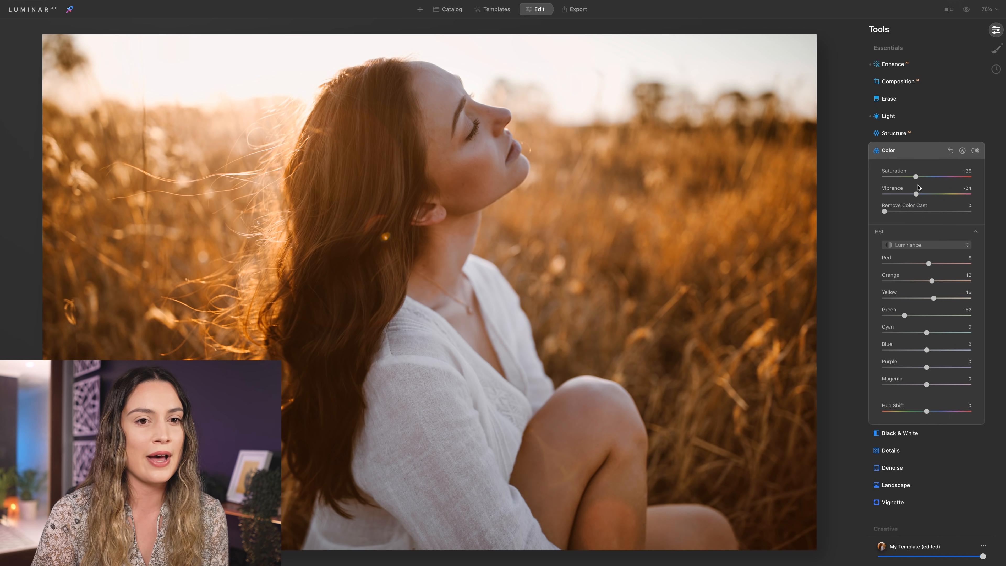
left_click_drag(915, 176, 908, 177)
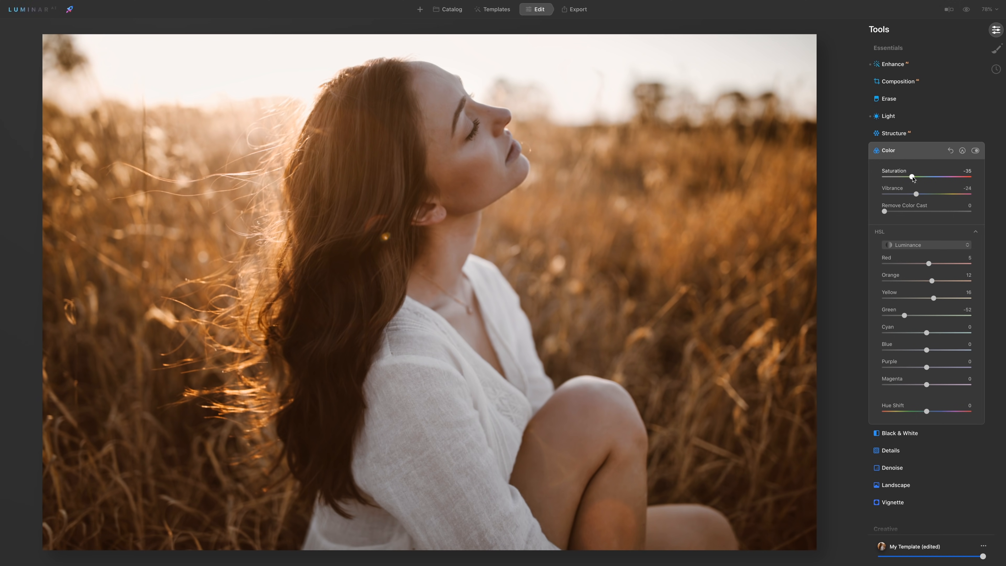
left_click_drag(916, 194, 919, 193)
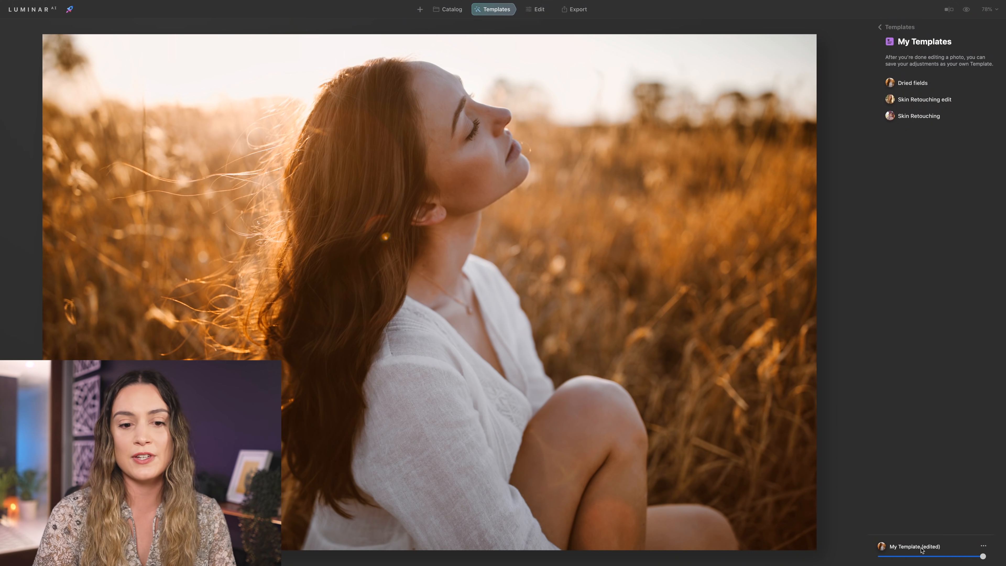
Save the current adjustments as a custom template and rename it Brown Tones.
left_click(983, 546)
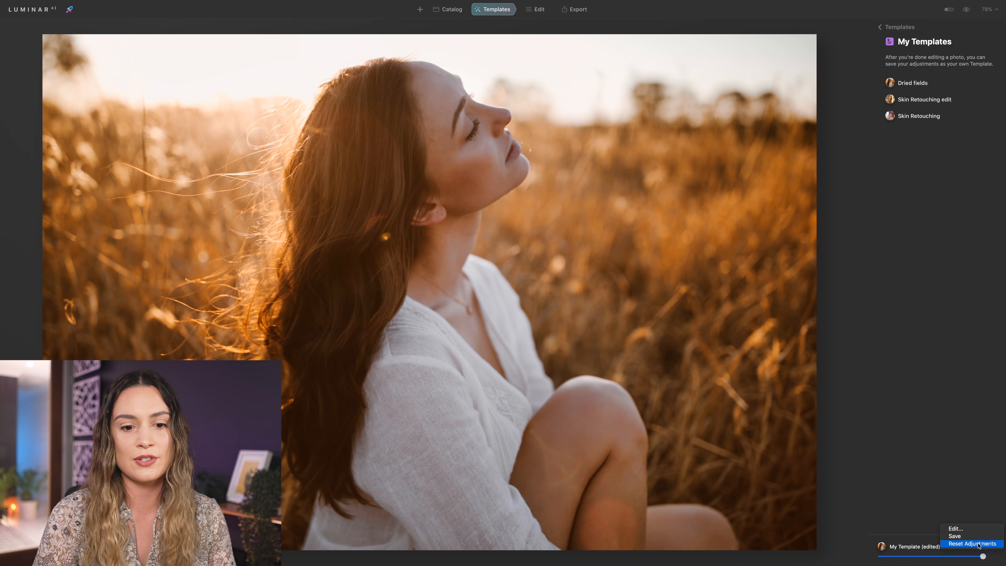
left_click(970, 536)
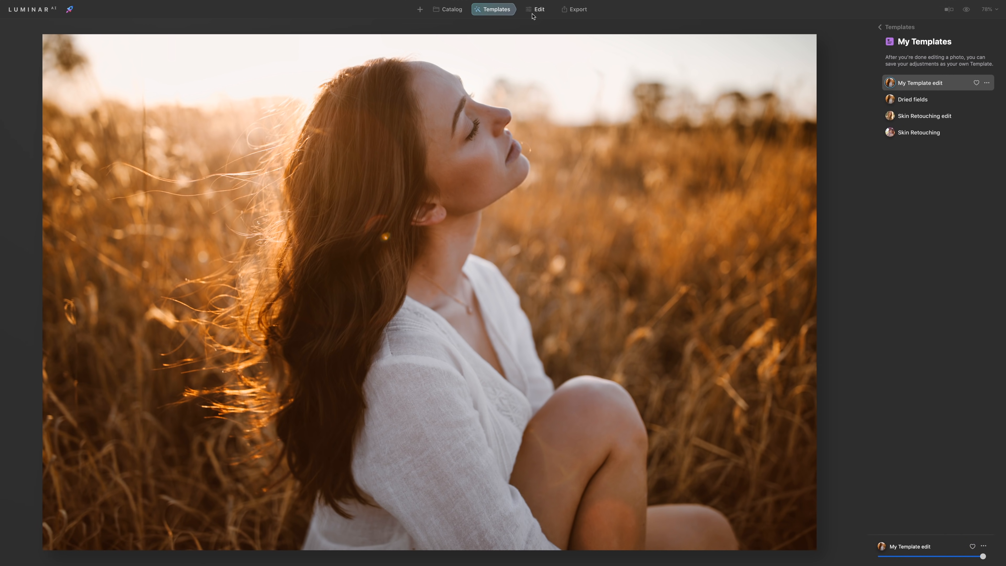
left_click(986, 82)
left_click(972, 97)
type("Brown Tone")
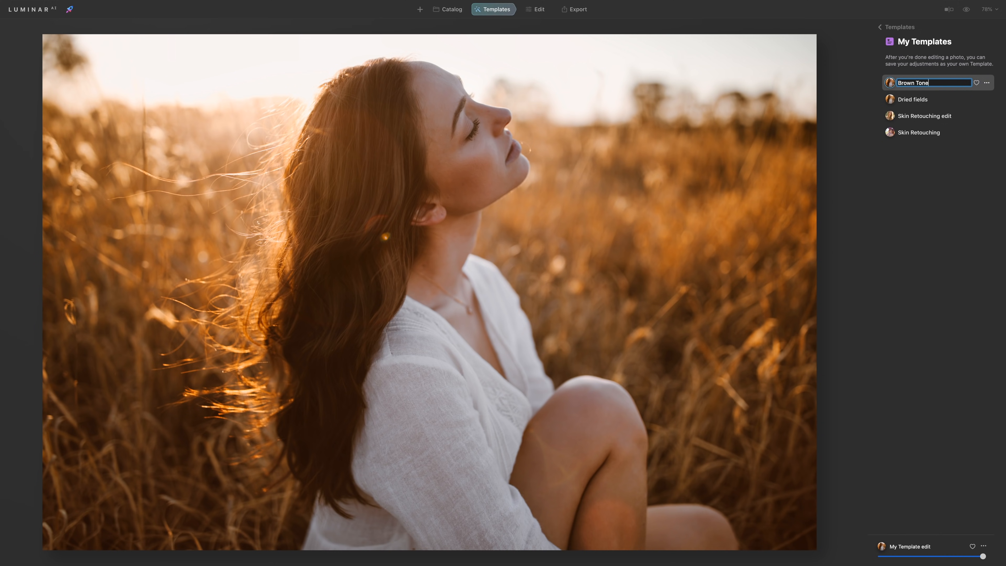
key("Return")
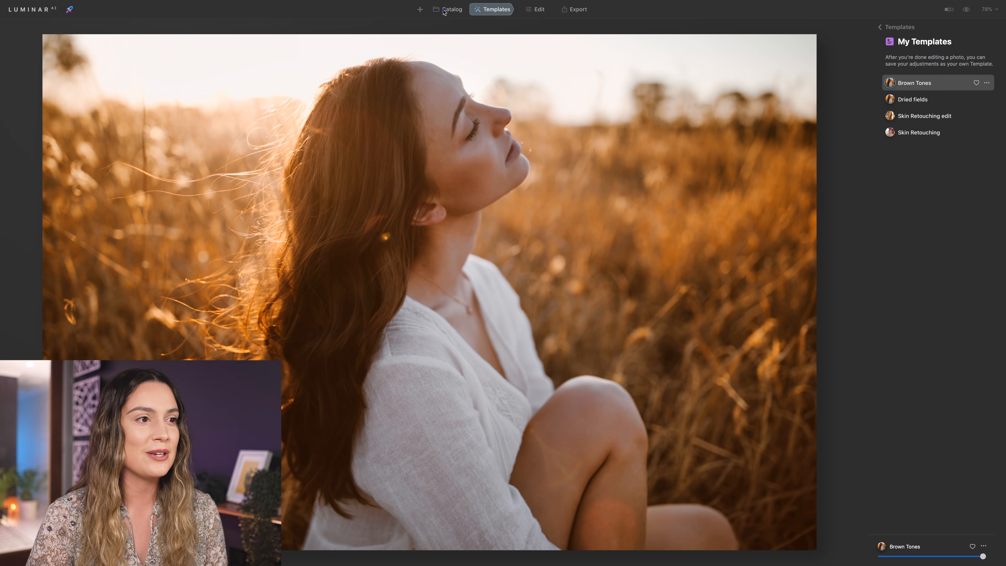
Apply the Brown Tones template to the catalog photo of the woman standing in the field with her back turned.
left_click(447, 9)
left_click(401, 62)
left_click(493, 9)
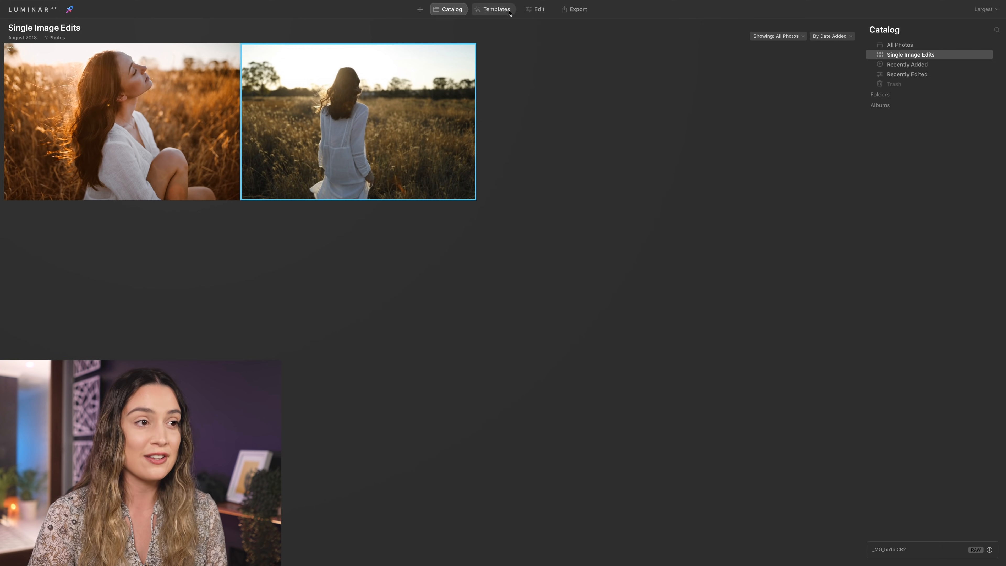
left_click(921, 86)
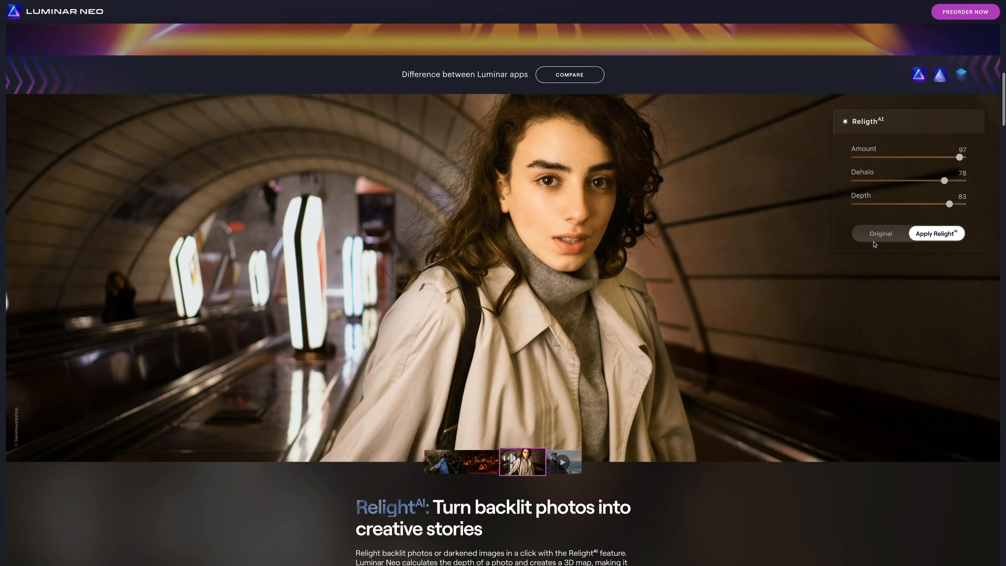
On the Luminar Neo web page, compare the original and Relight AI versions of the sample portraits, and view the Line Removal and erase tool examples.
left_click(928, 236)
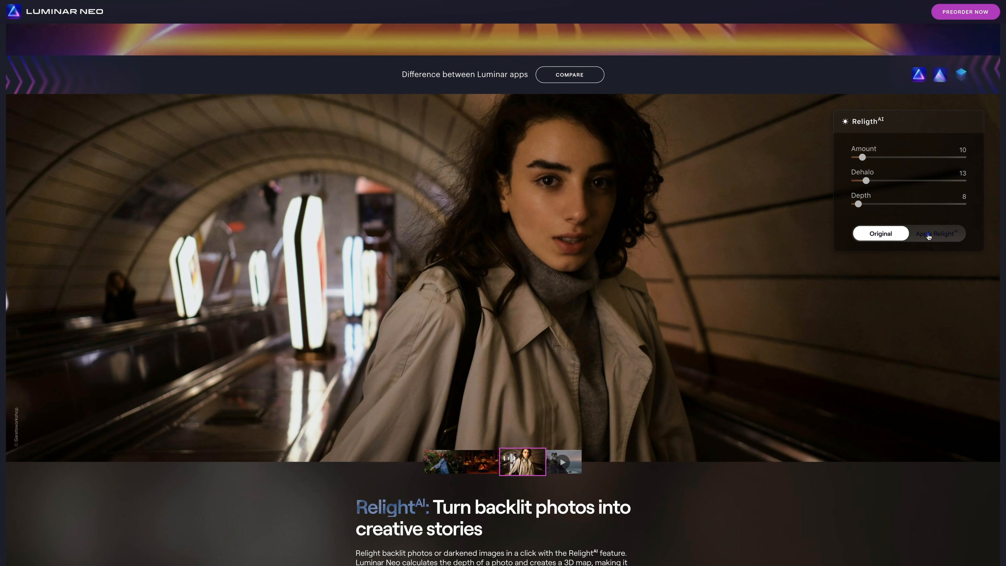
left_click(869, 233)
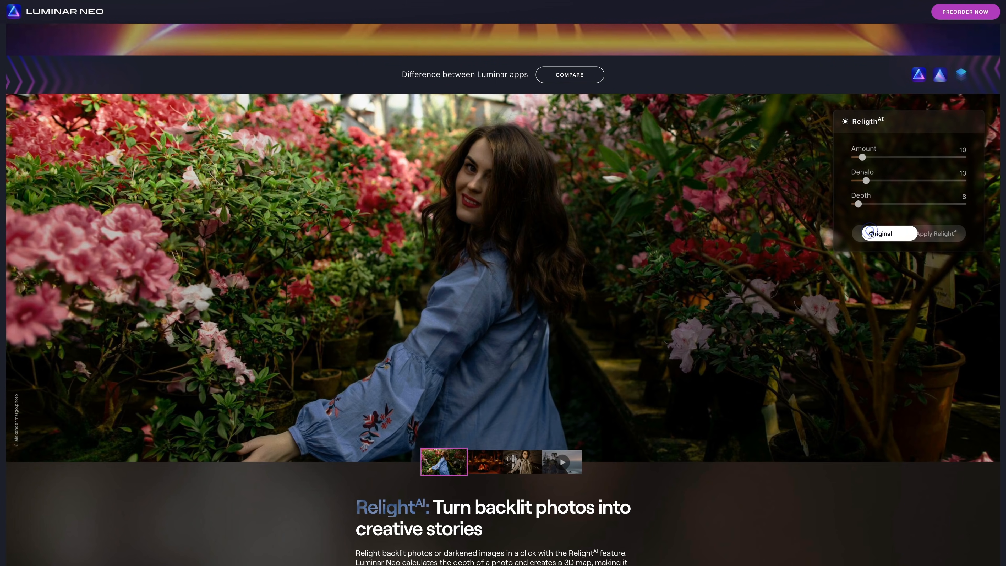
left_click(922, 234)
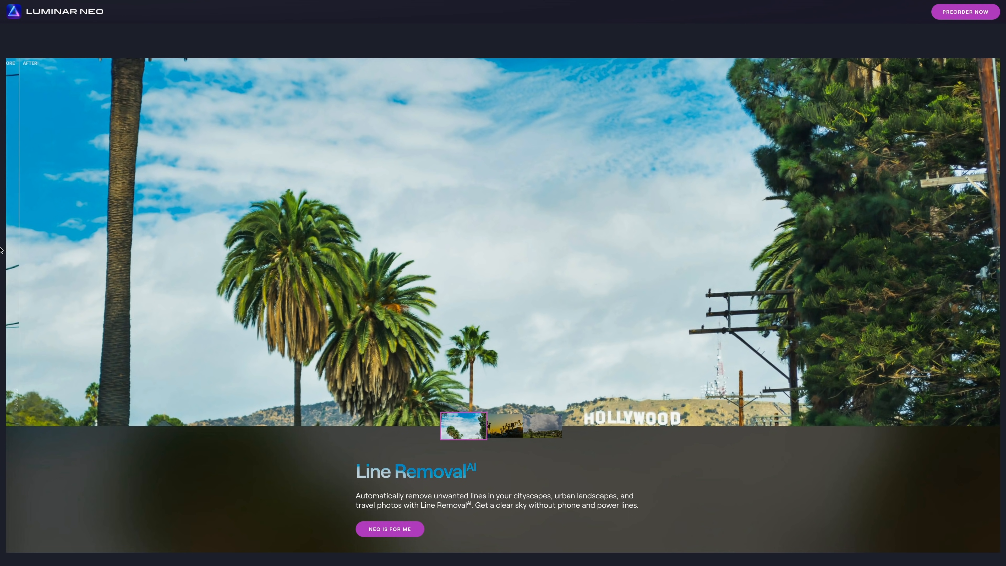
scroll(269, 431, "up", 10)
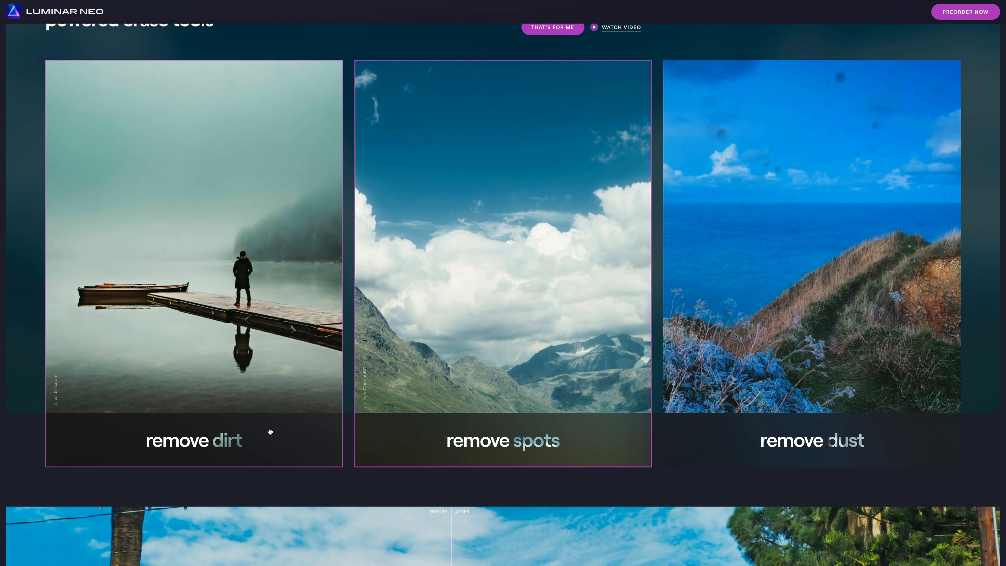